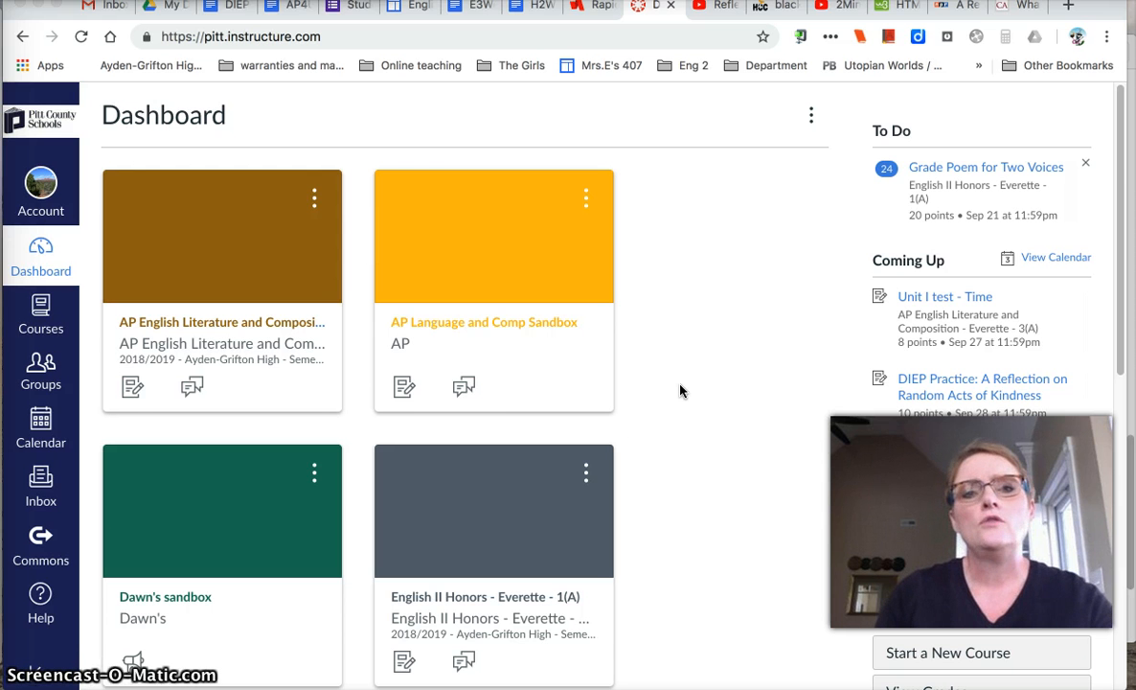
# - Look over the dashboard's course cards and open the complete list of all courses
pyautogui.scroll(-5, 680, 390)
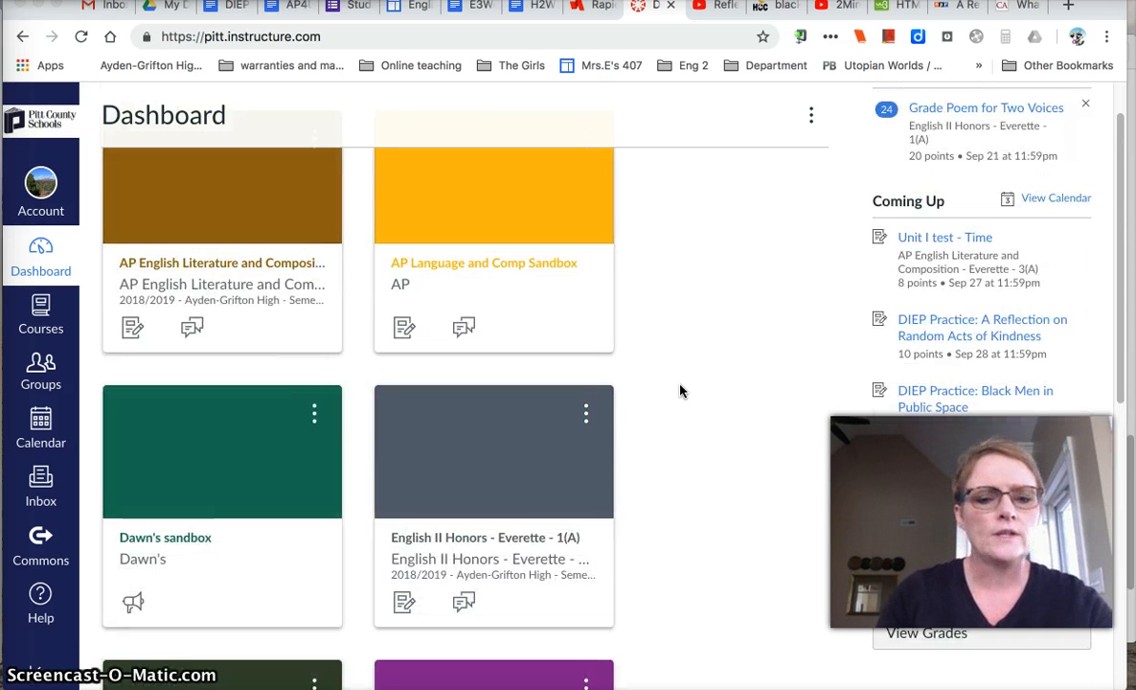
pyautogui.scroll(-3, 680, 390)
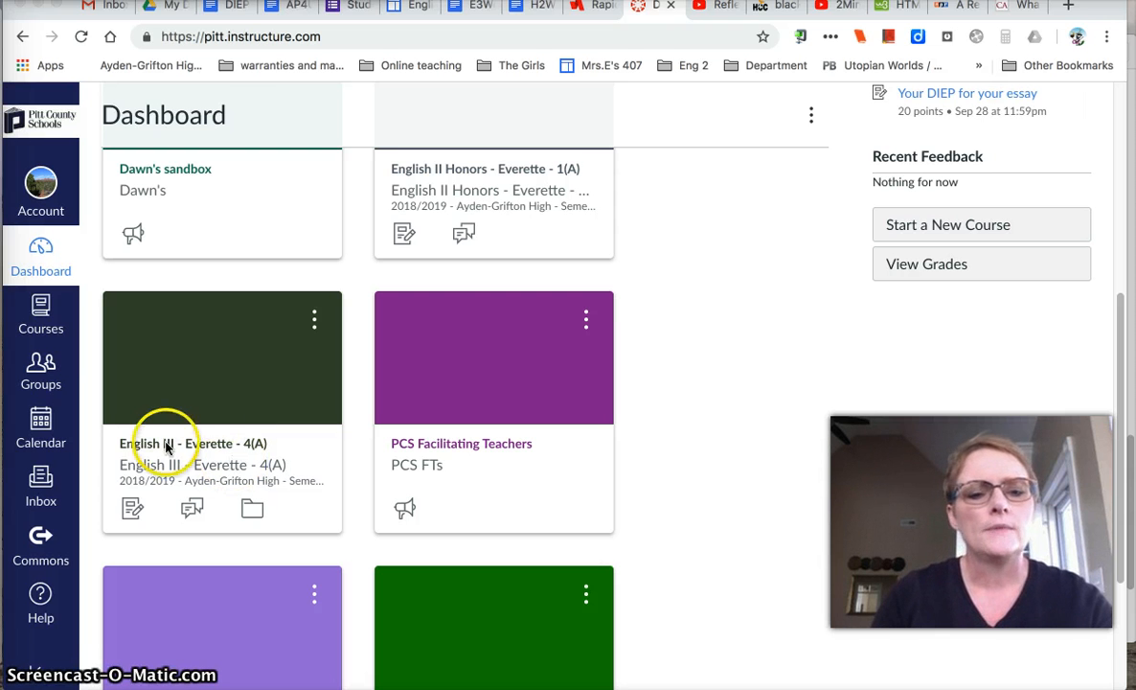
pyautogui.scroll(5, 227, 470)
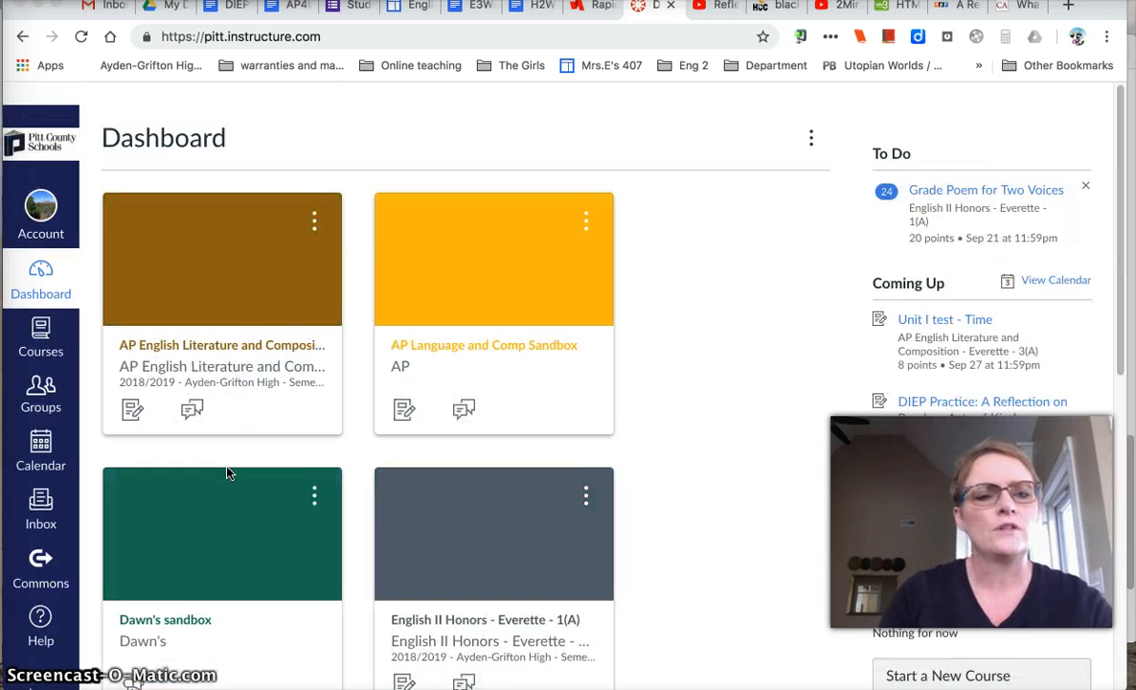
pyautogui.click(39, 315)
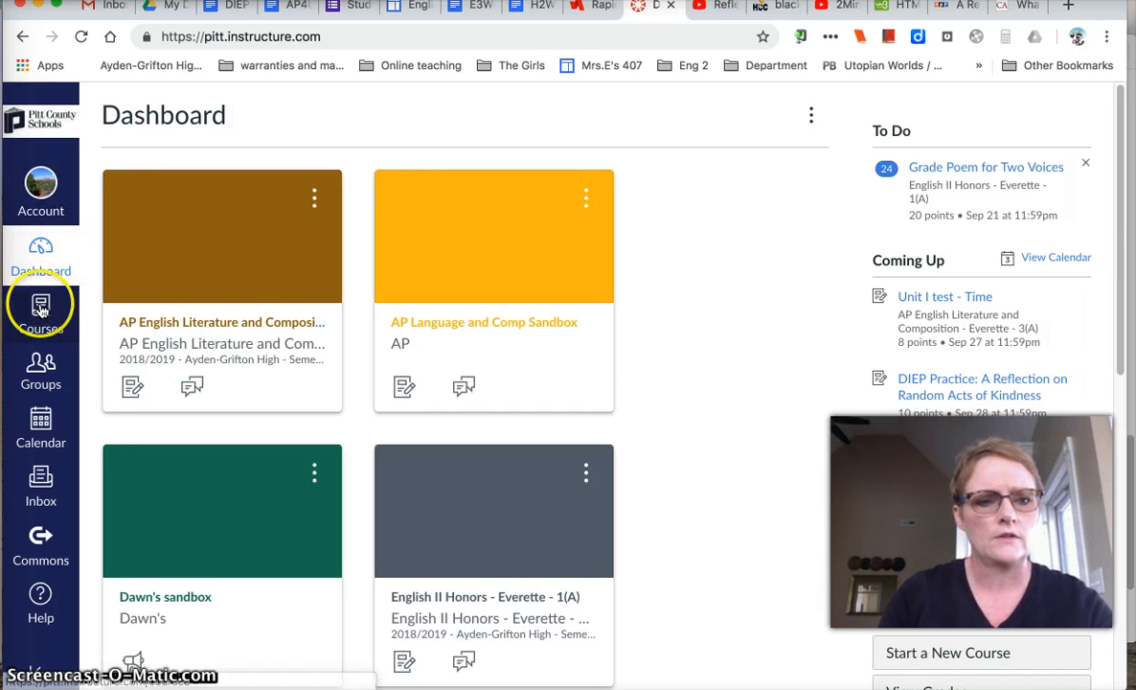
pyautogui.click(40, 309)
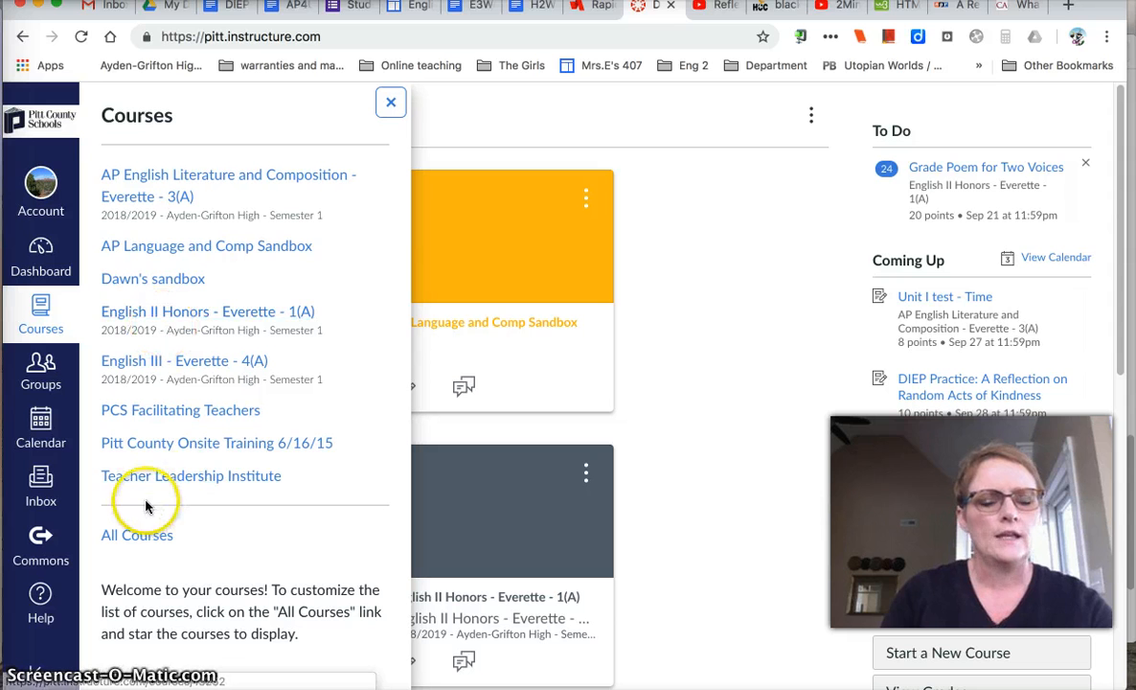
pyautogui.click(138, 536)
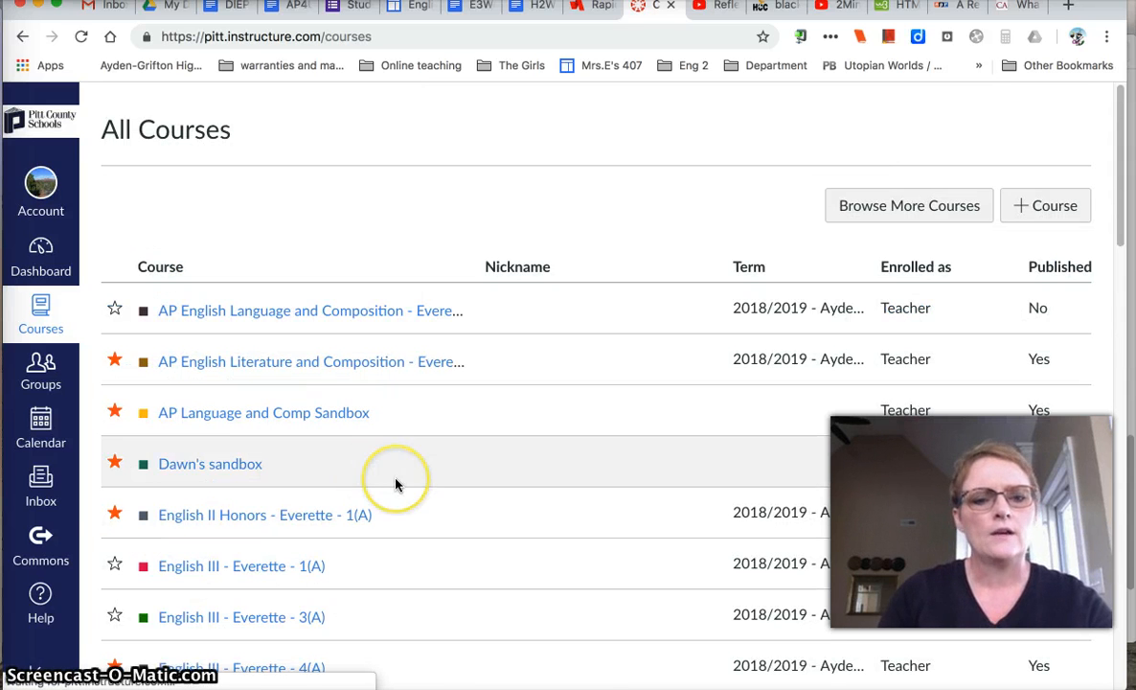
# - Examine the current enrollments, past enrollments and groups in the course list, including their terms, roles and published status
pyautogui.scroll(-5, 395, 482)
pyautogui.scroll(3, 394, 481)
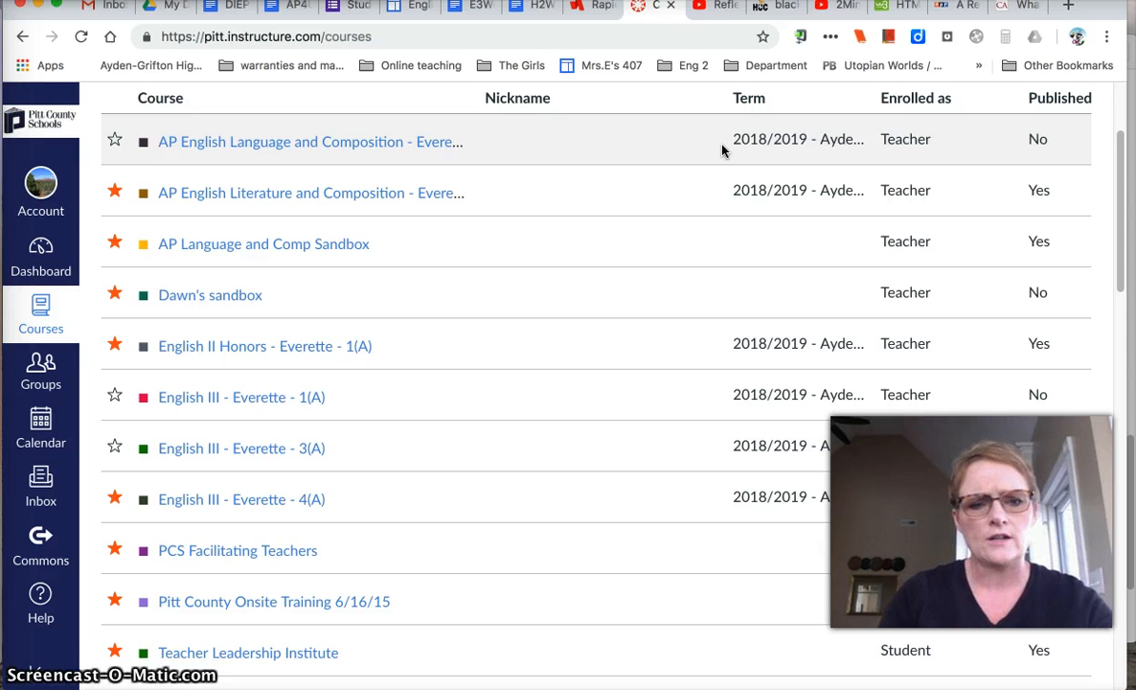
pyautogui.scroll(-3, 422, 517)
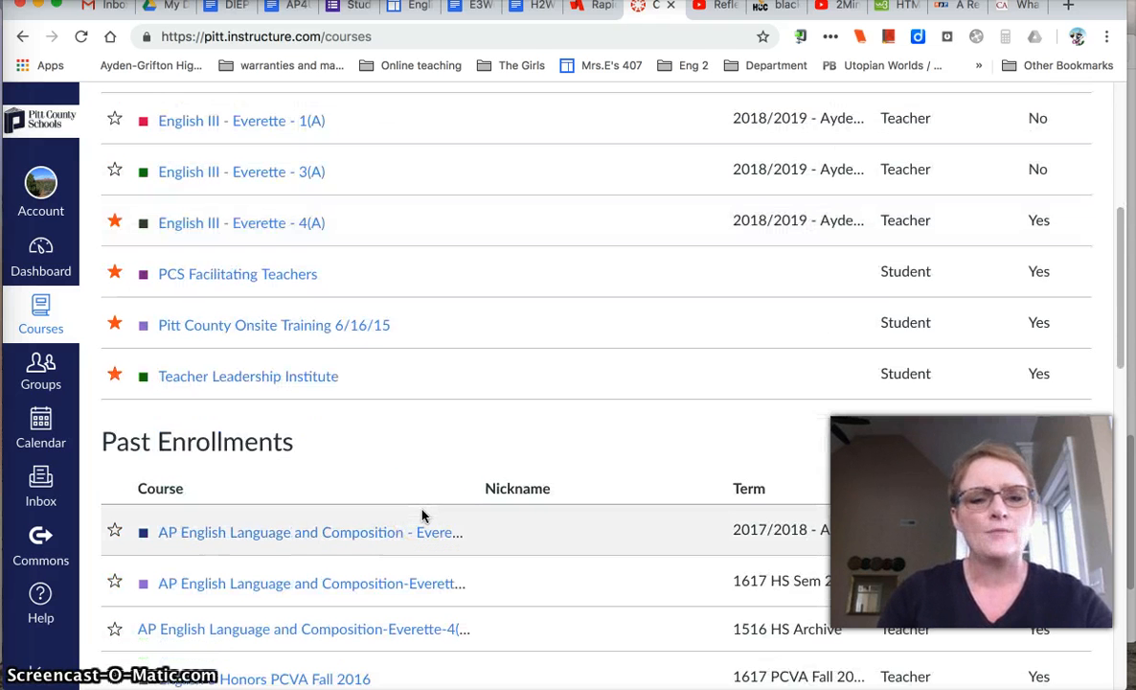
pyautogui.scroll(-8, 423, 516)
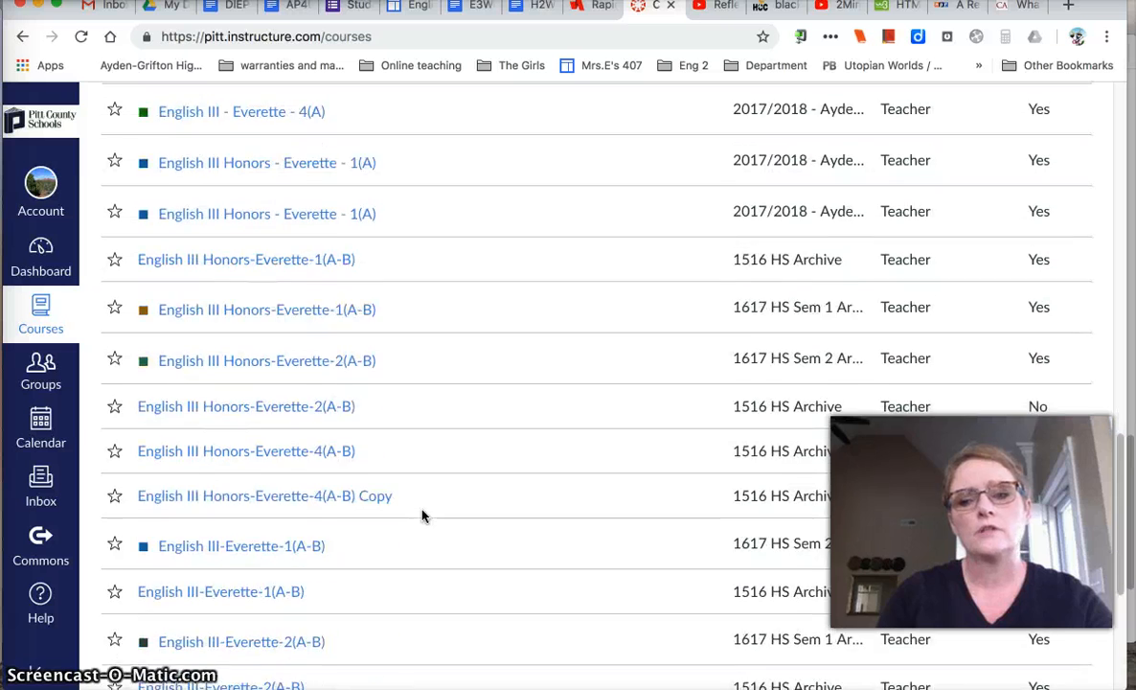
pyautogui.scroll(-4, 423, 516)
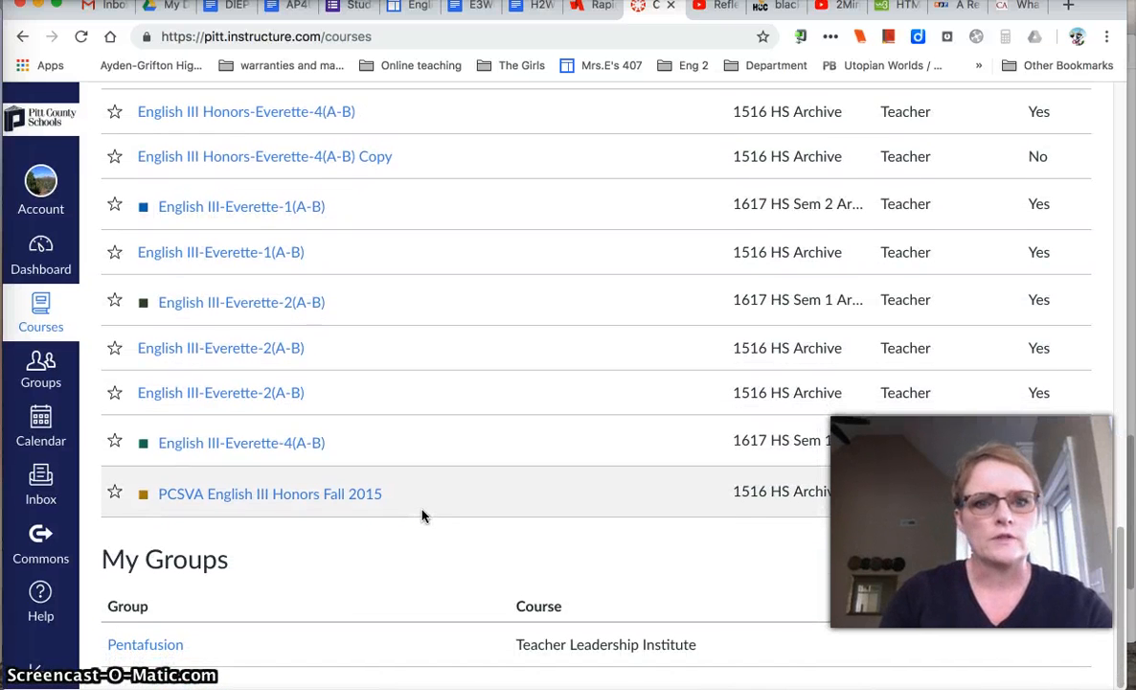
pyautogui.scroll(15, 423, 516)
pyautogui.scroll(-1, 423, 517)
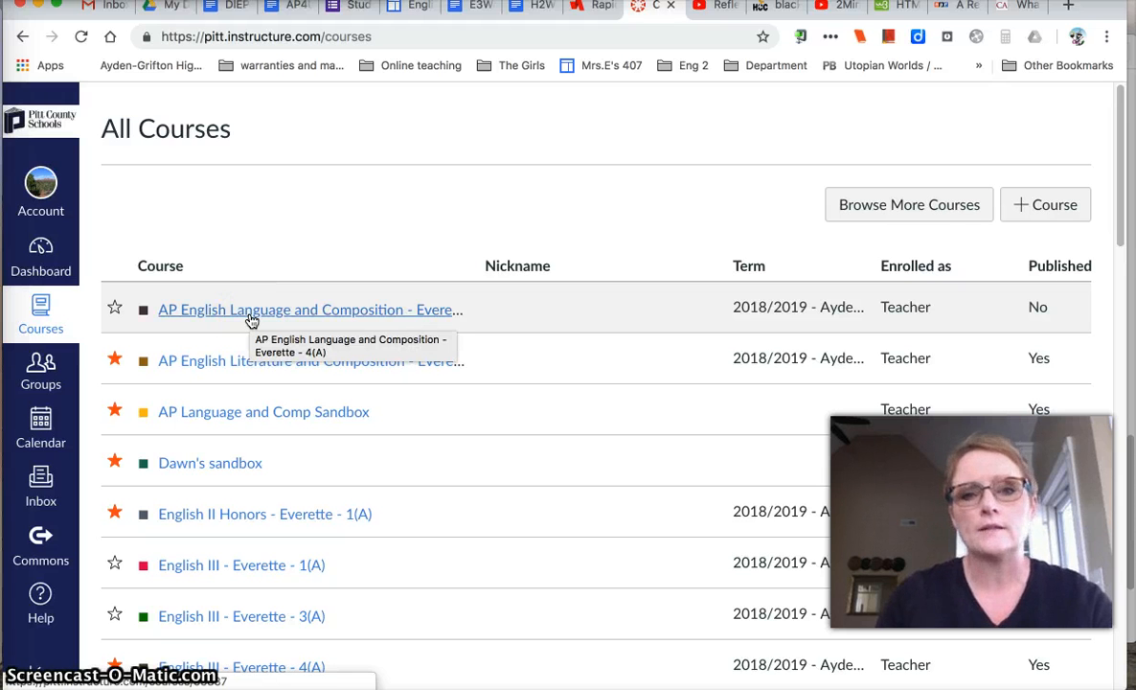
# - Star the unpublished AP English Language and Composition course for the courses menu and remove the star again
pyautogui.click(114, 308)
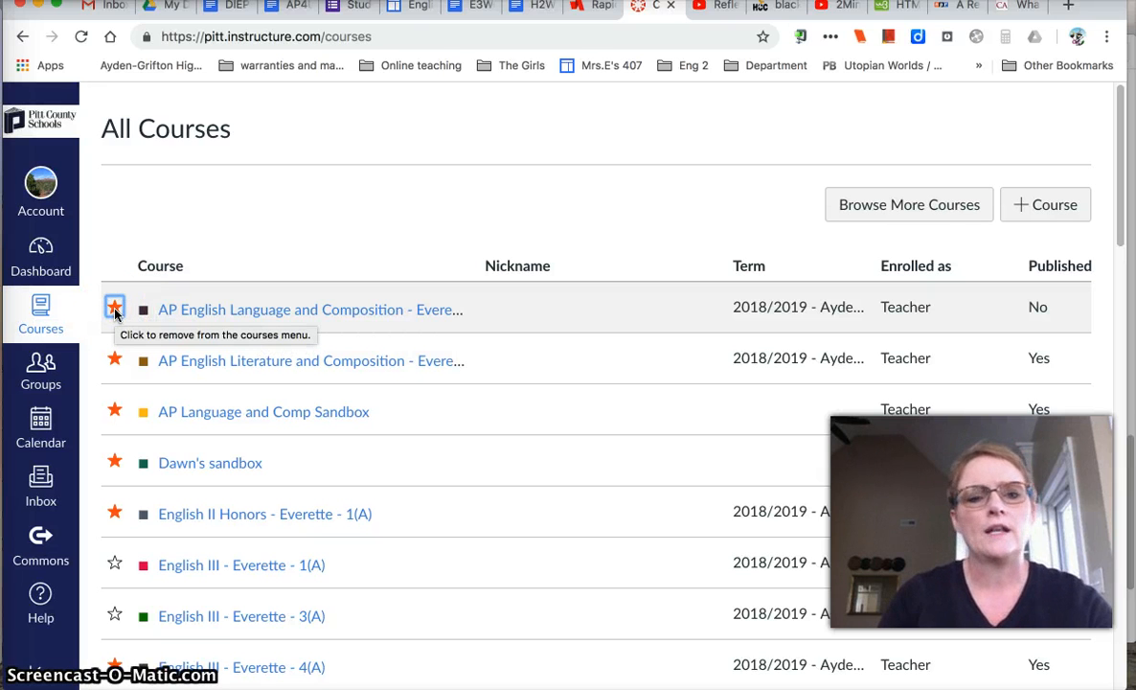
pyautogui.click(114, 308)
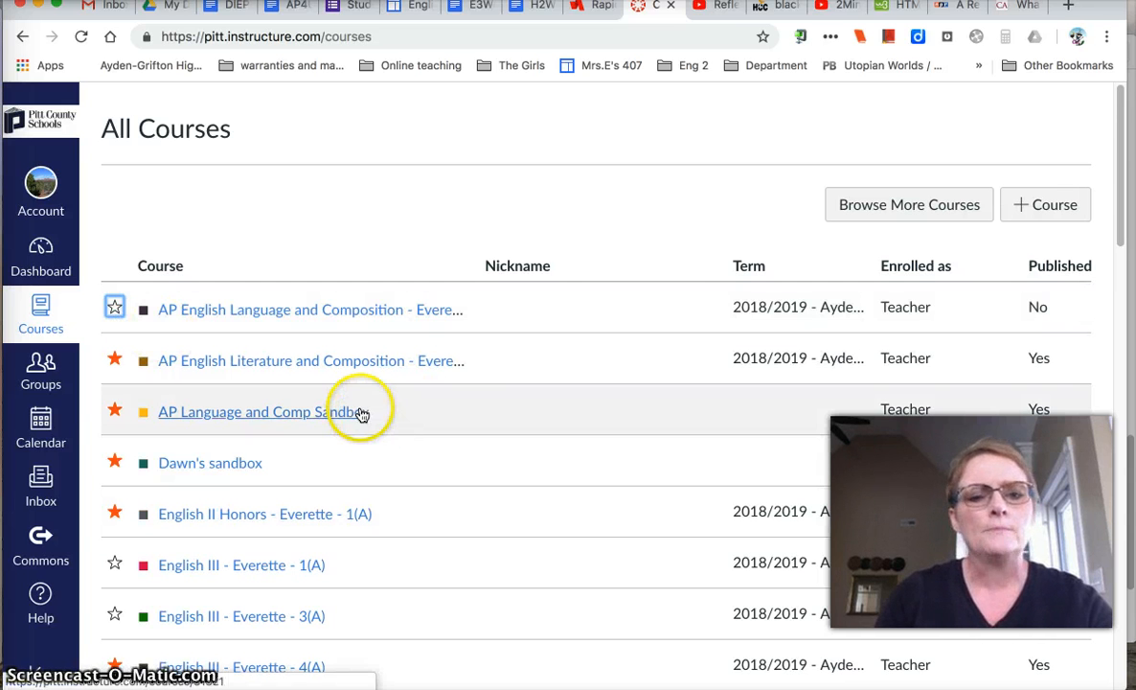
# - Review the archived terms of the past enrollments in the all-courses list
pyautogui.scroll(-2, 456, 435)
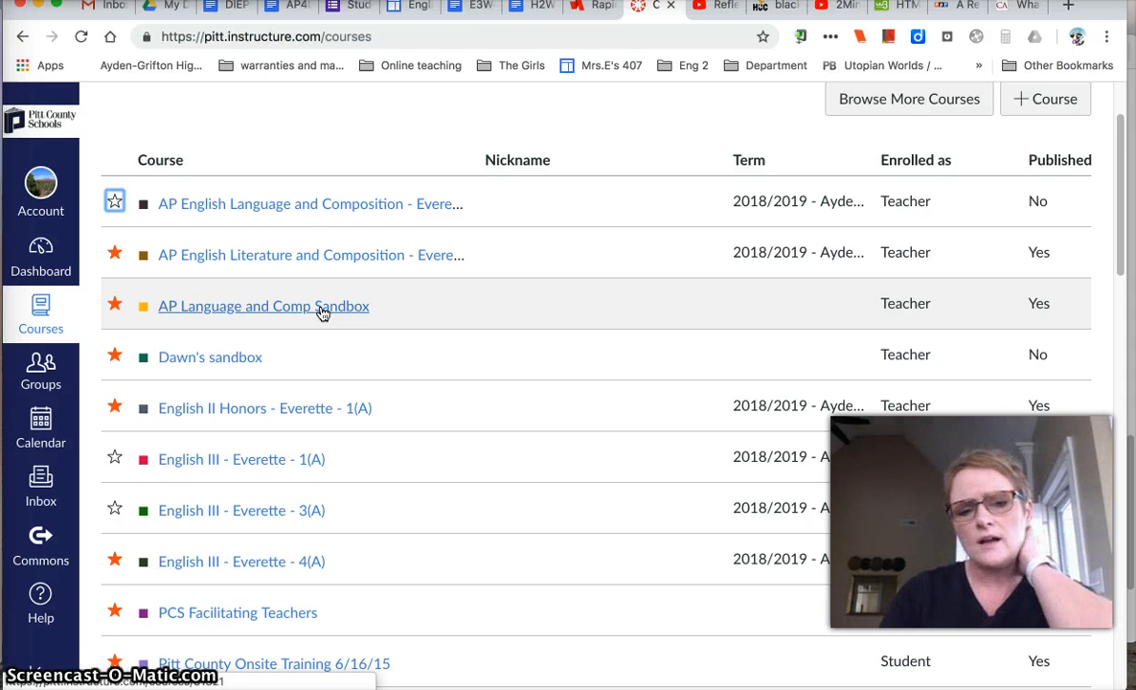
pyautogui.scroll(-10, 375, 514)
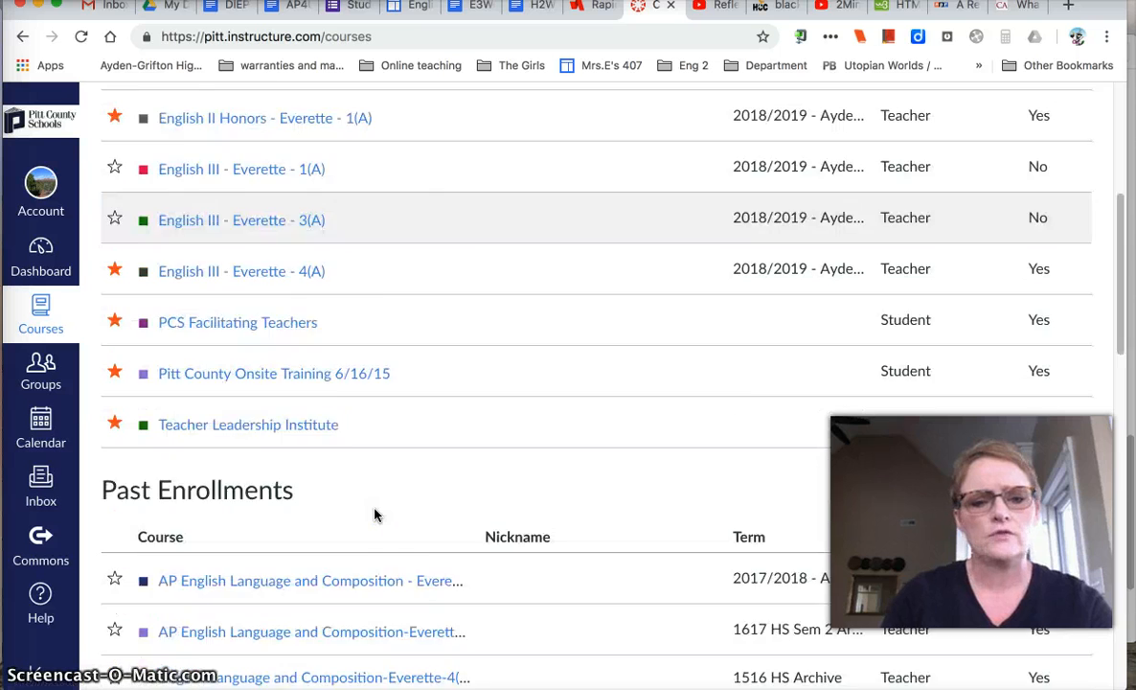
pyautogui.scroll(1, 374, 514)
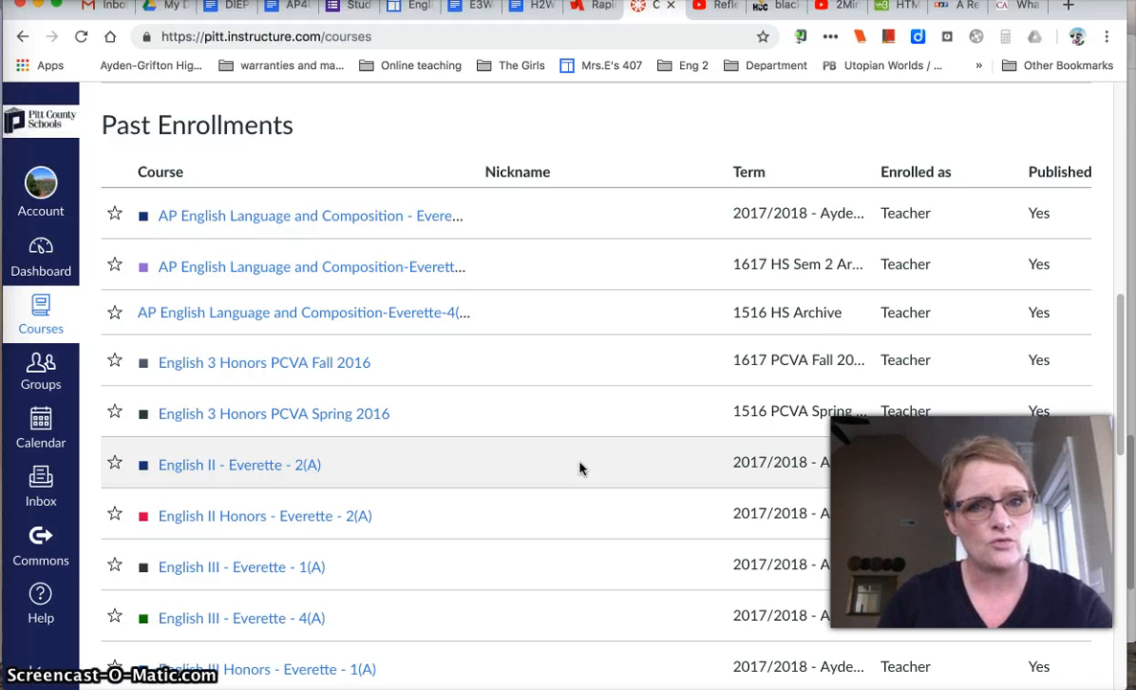
pyautogui.scroll(-8, 579, 468)
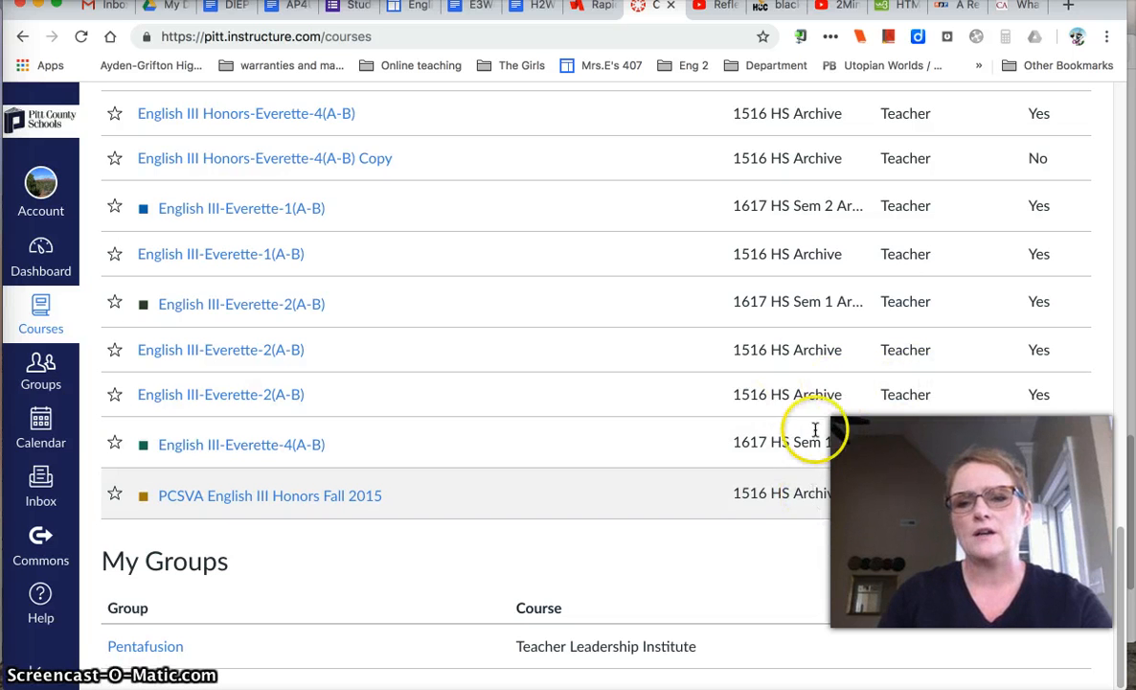
pyautogui.scroll(4, 811, 254)
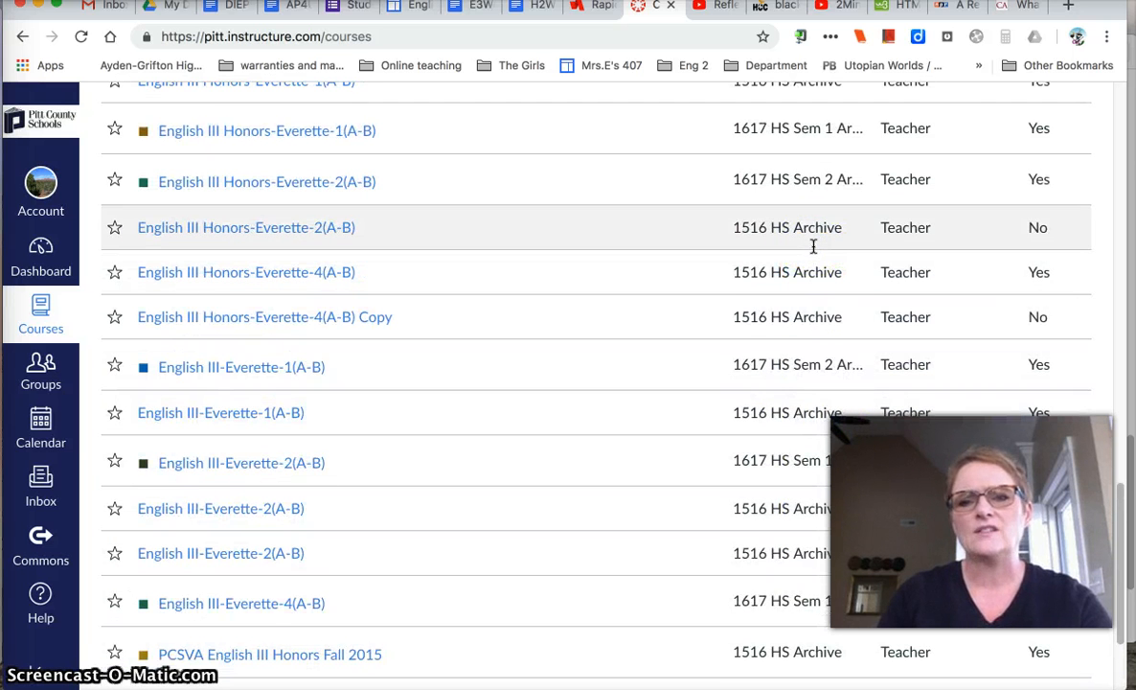
pyautogui.scroll(1, 813, 246)
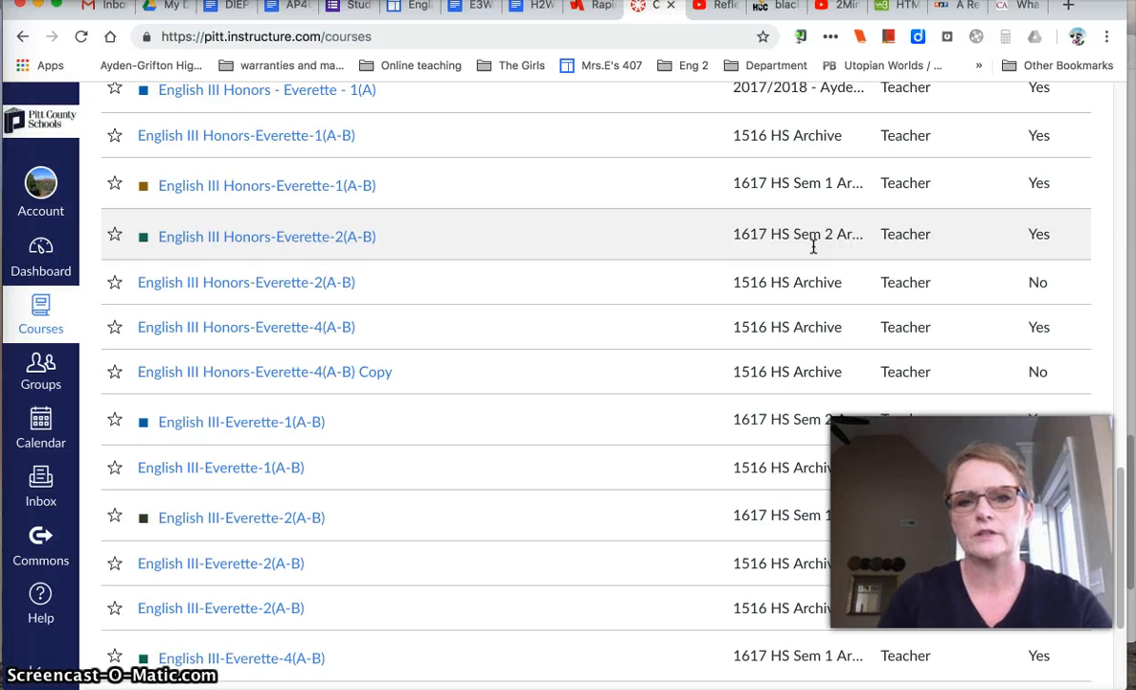
pyautogui.scroll(15, 813, 246)
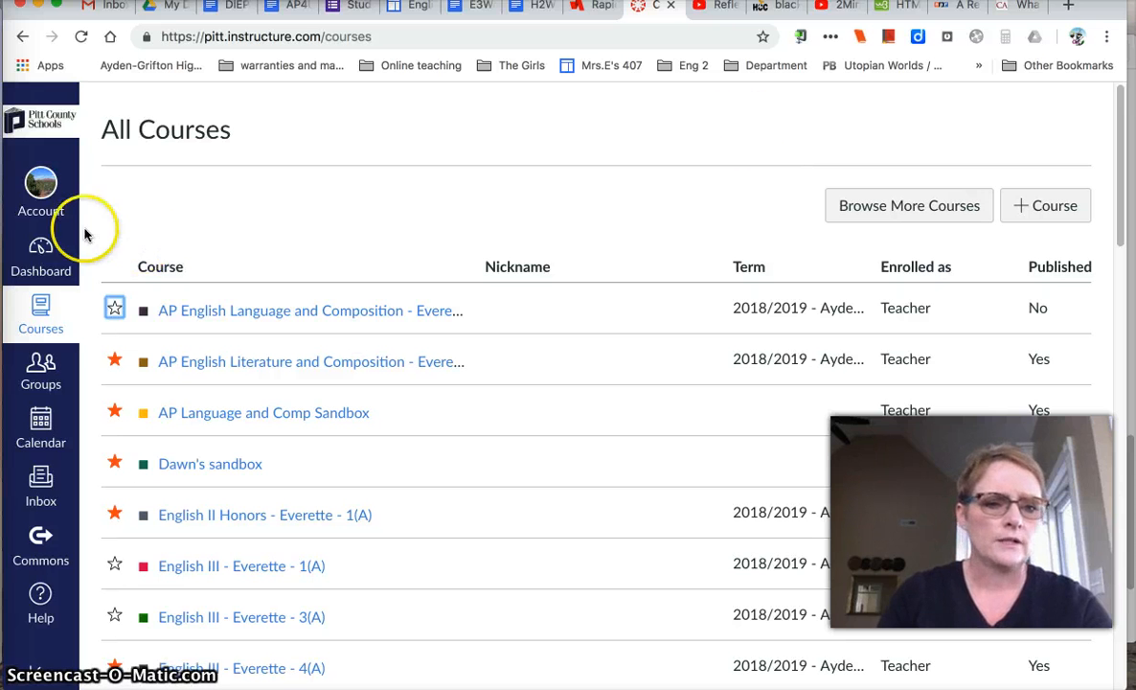
# - Return to the dashboard and view the nickname and color options of the AP English Literature and Composition card
pyautogui.click(35, 253)
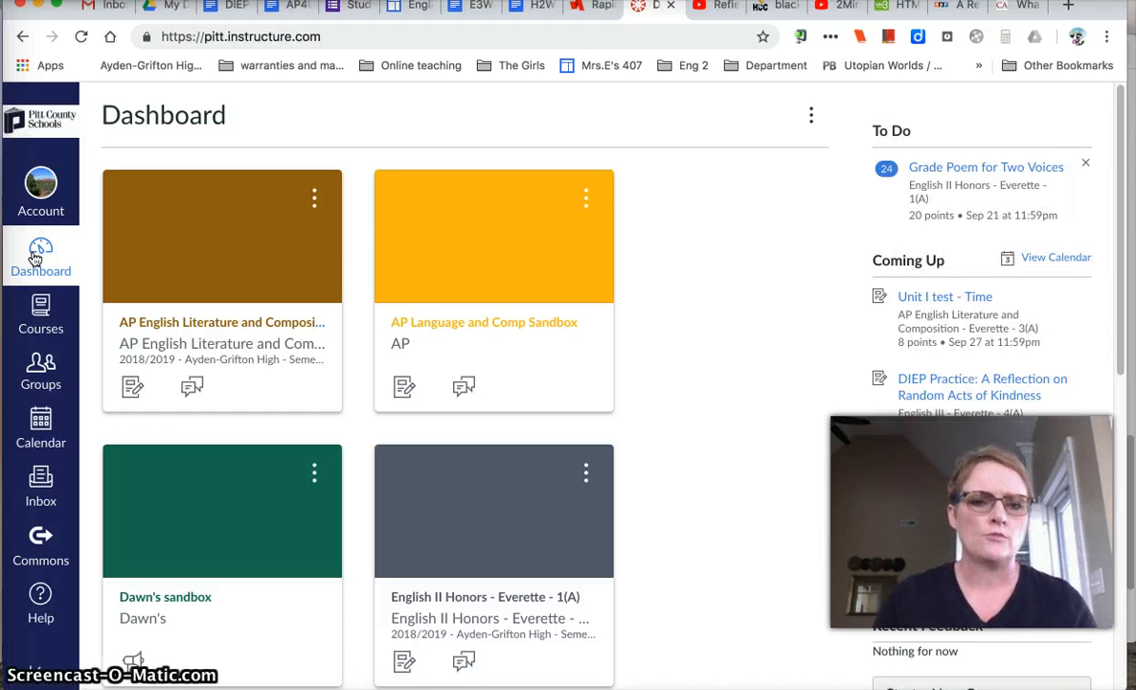
pyautogui.click(315, 199)
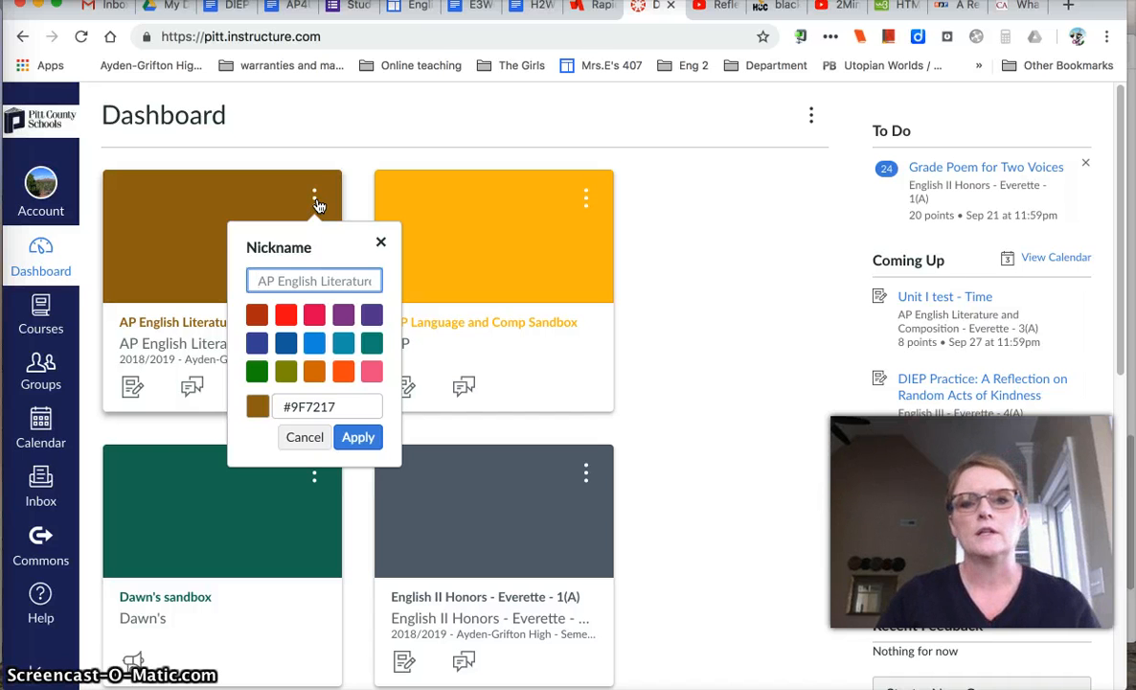
pyautogui.click(380, 242)
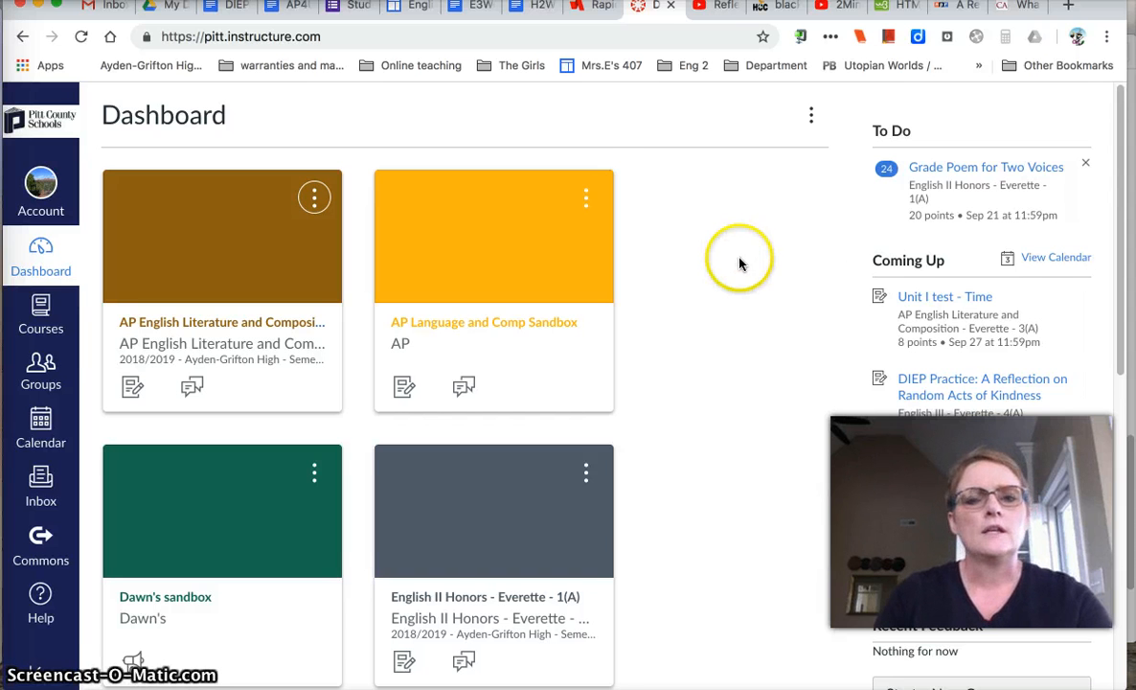
# - Examine the dashboard's course cards along with the To Do, Coming Up and Recent Feedback lists
pyautogui.scroll(-3, 740, 263)
pyautogui.scroll(-5, 740, 263)
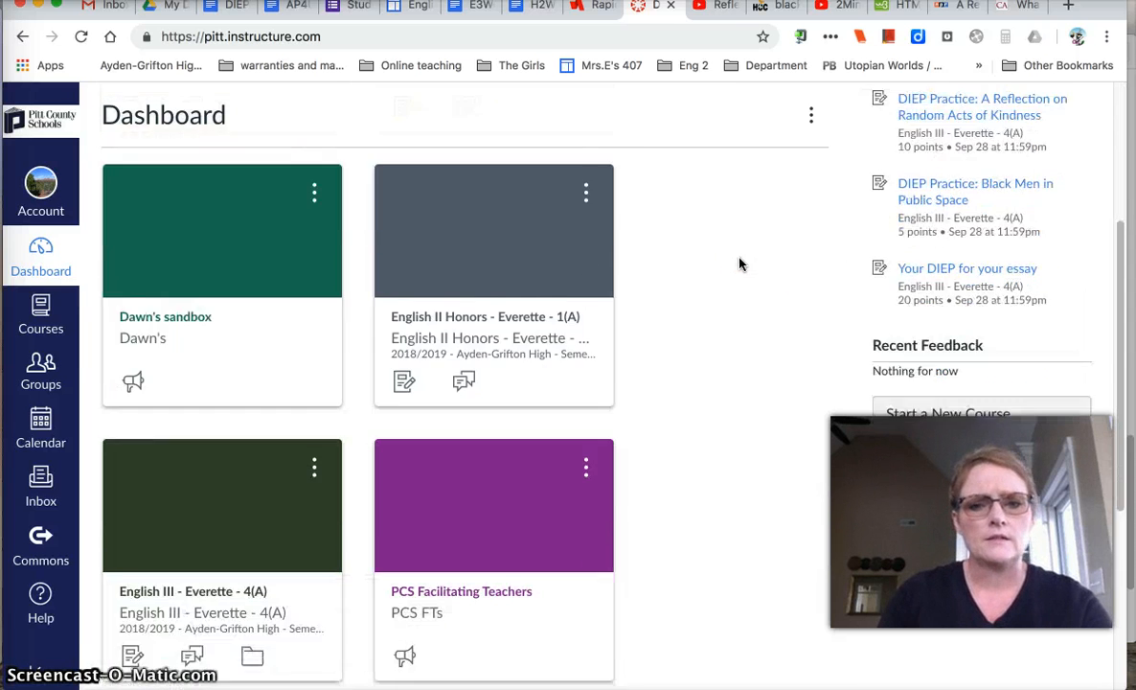
pyautogui.scroll(-2, 740, 264)
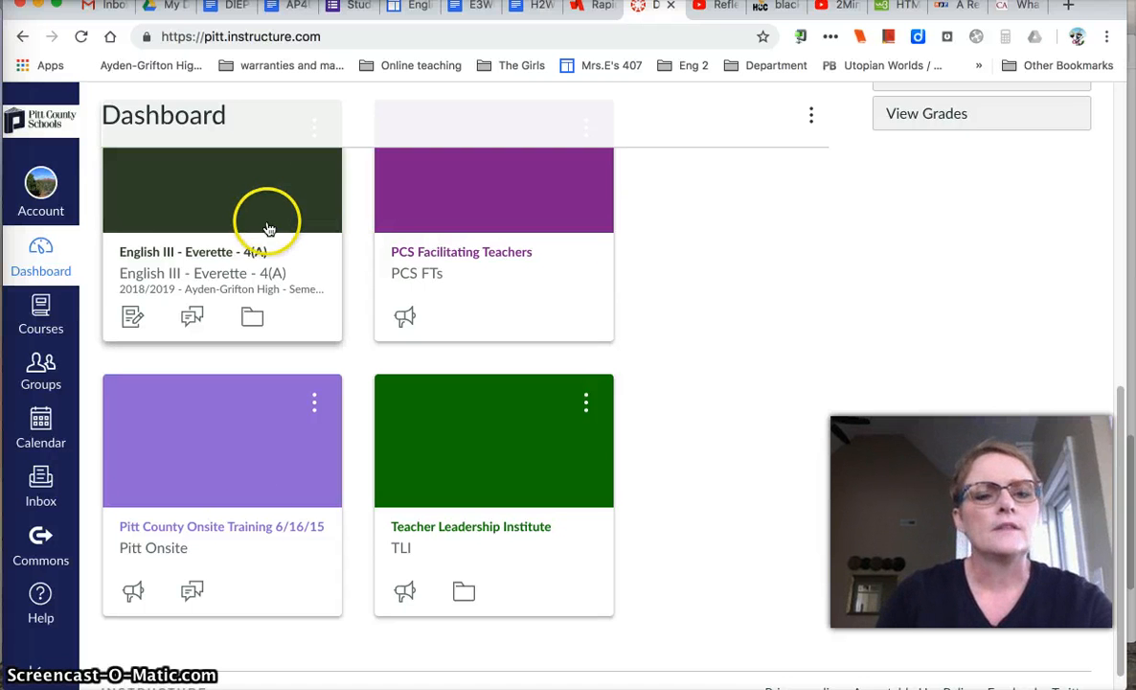
pyautogui.scroll(2, 463, 474)
pyautogui.scroll(5, 463, 474)
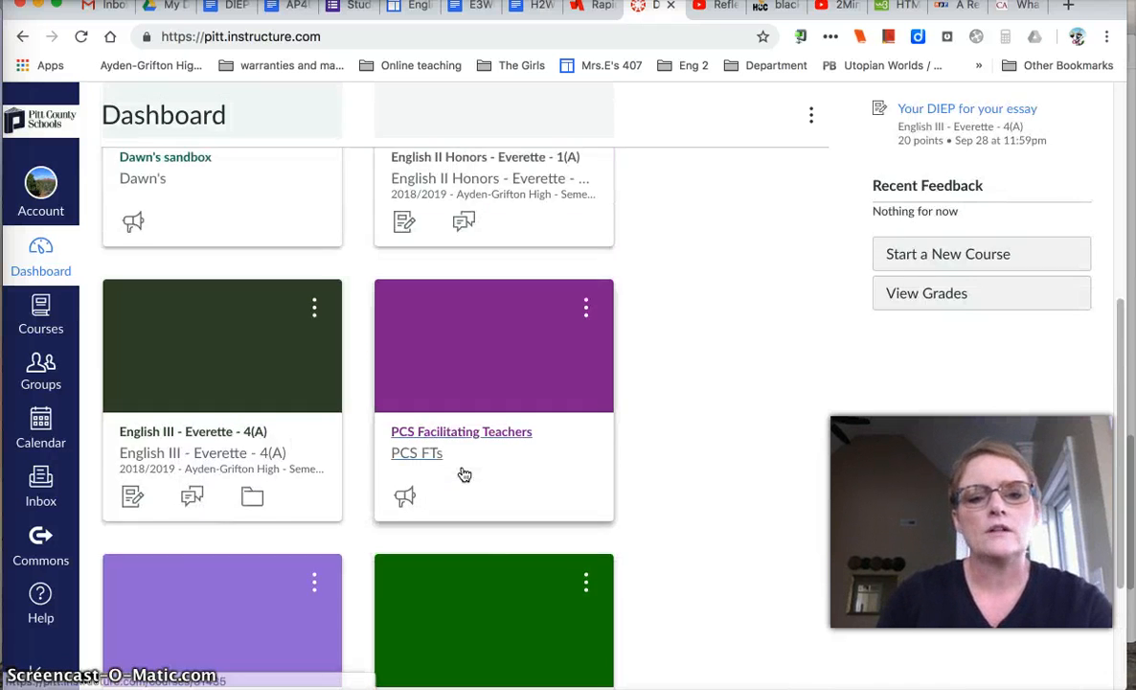
pyautogui.scroll(1, 464, 474)
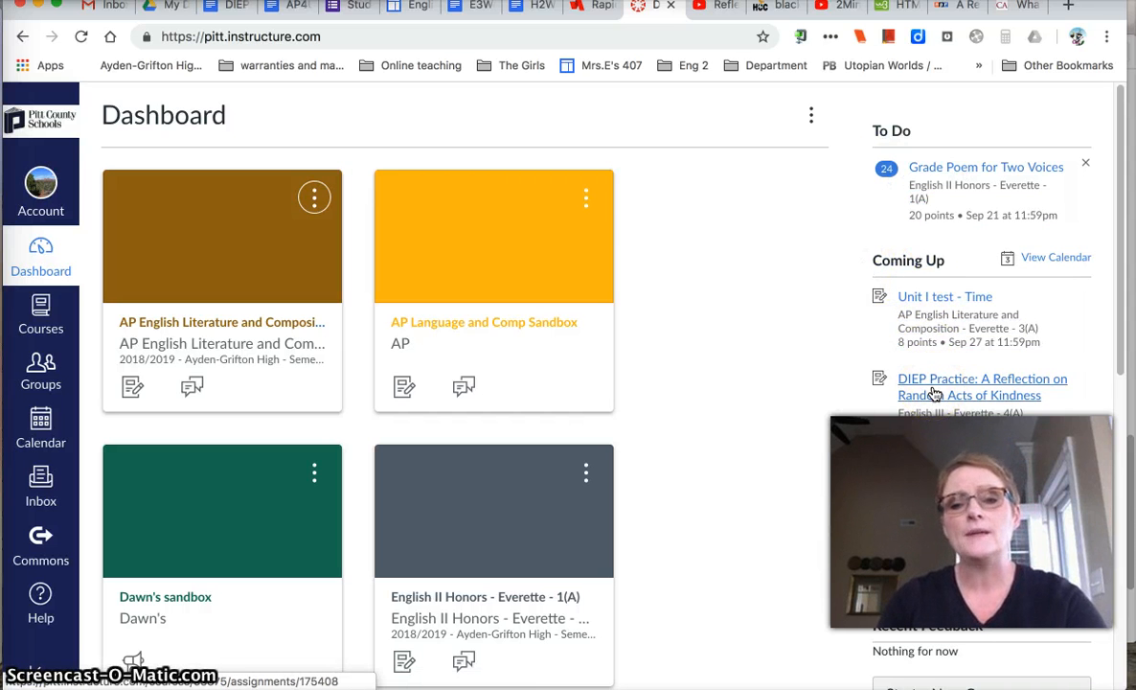
pyautogui.scroll(-2, 955, 537)
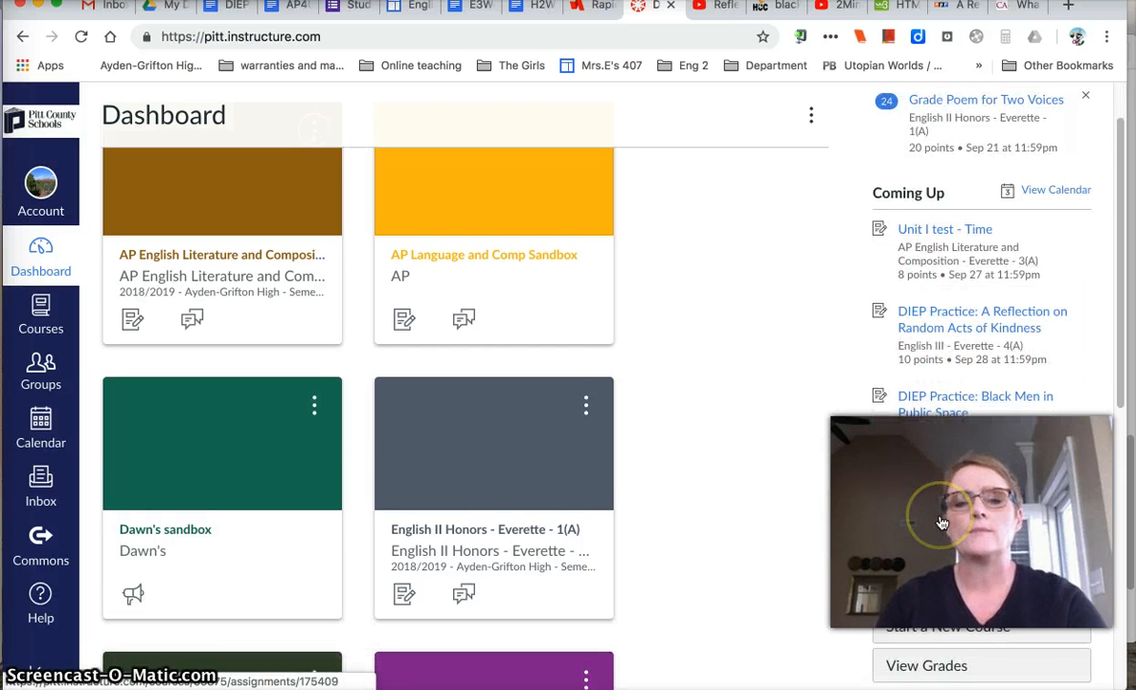
pyautogui.scroll(-2, 941, 523)
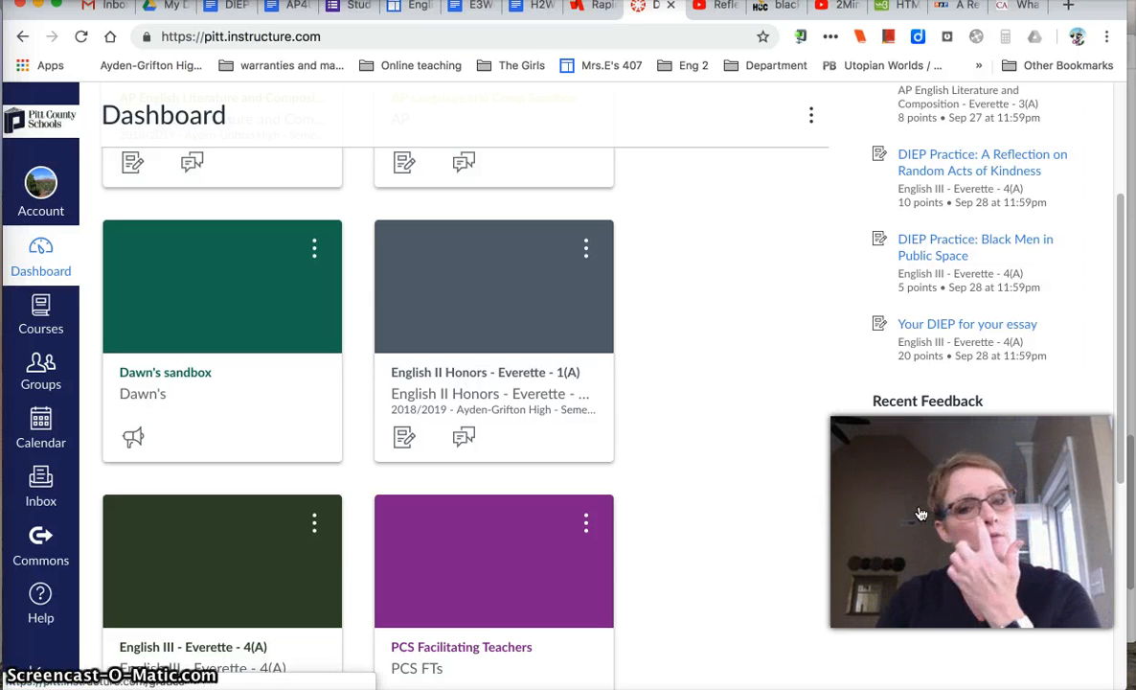
pyautogui.scroll(3, 921, 514)
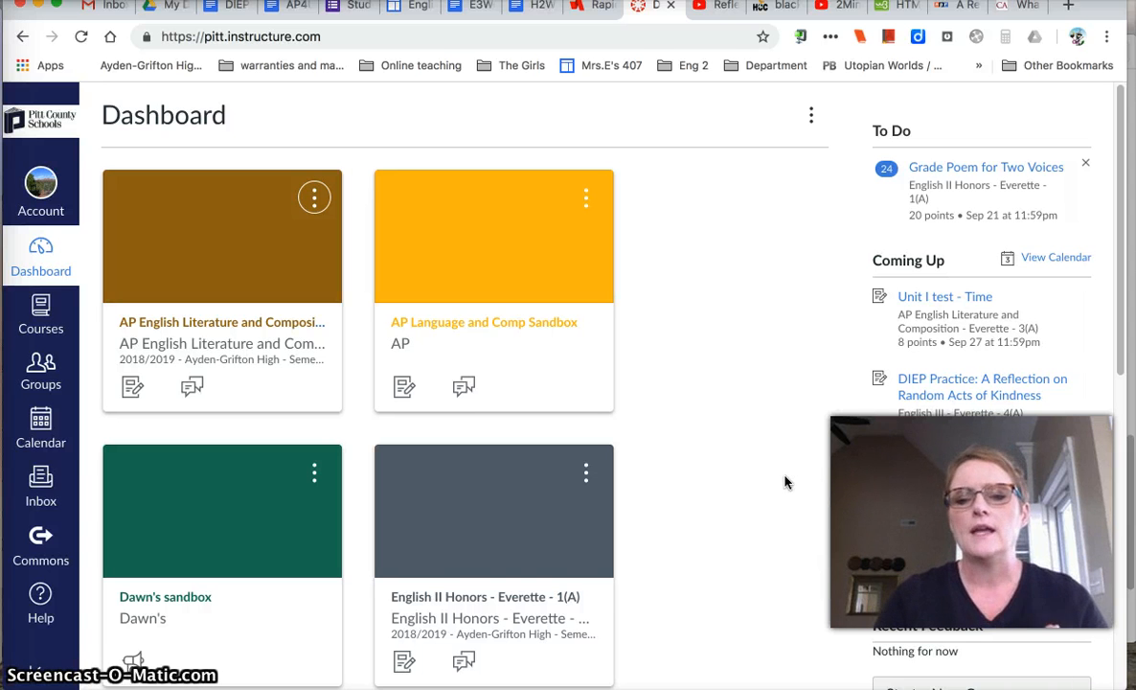
pyautogui.scroll(-3, 784, 482)
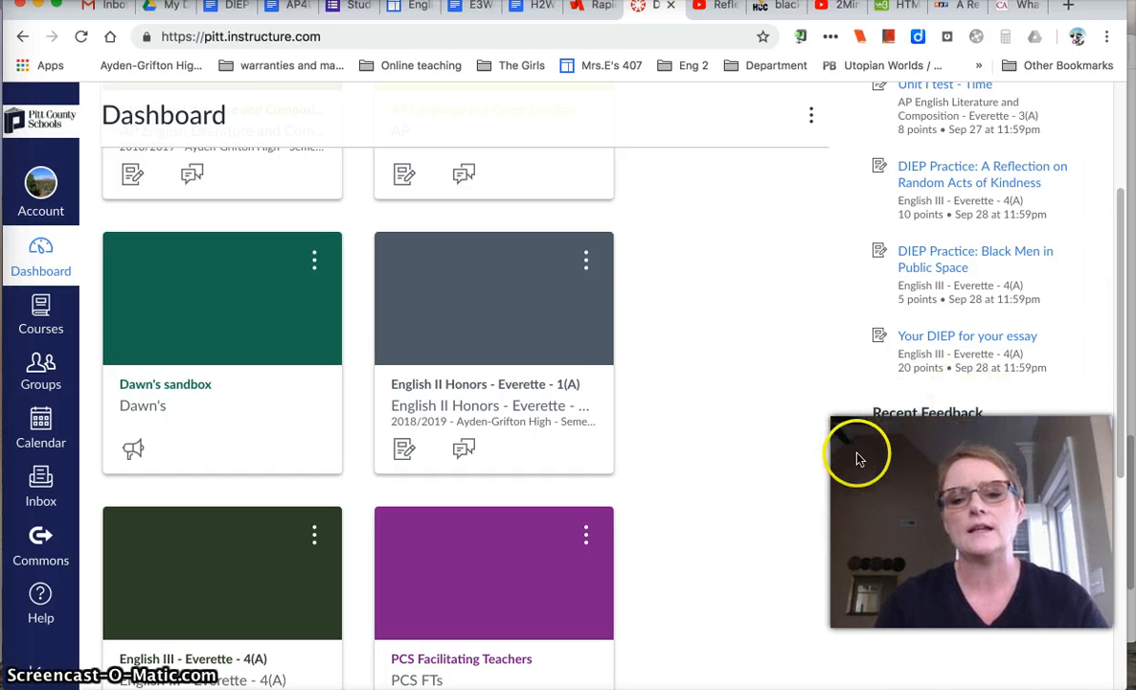
pyautogui.scroll(5, 798, 439)
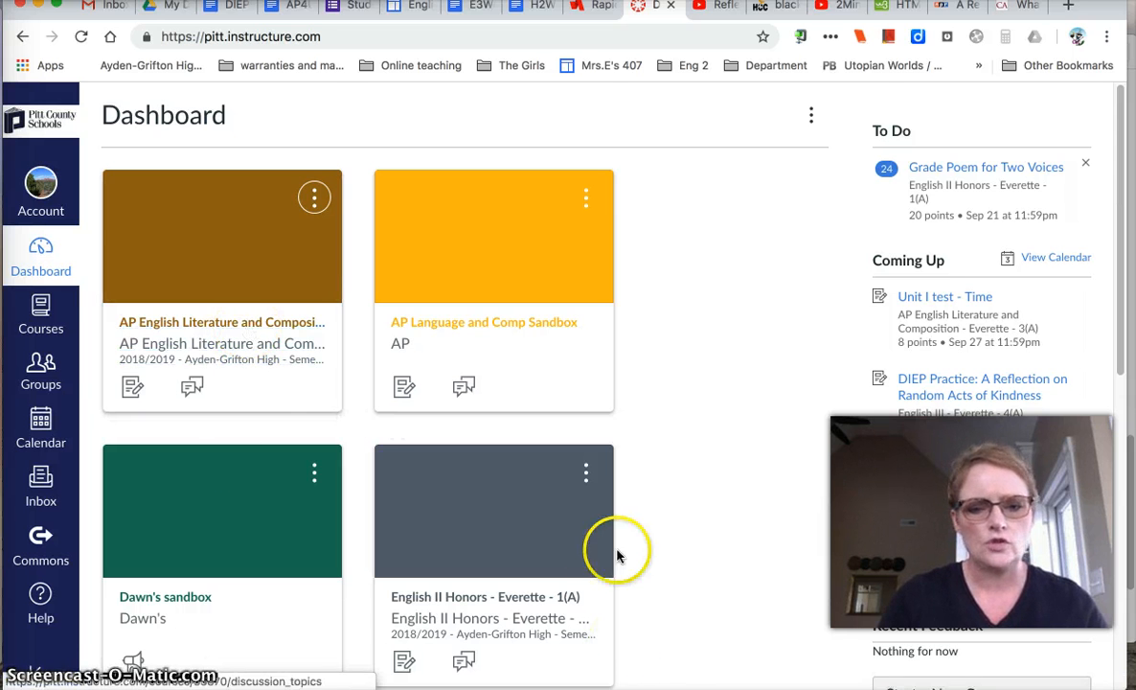
# - Open the English III 4(A) course from the dashboard and go to its course settings
pyautogui.scroll(-5, 596, 552)
pyautogui.scroll(-3, 598, 552)
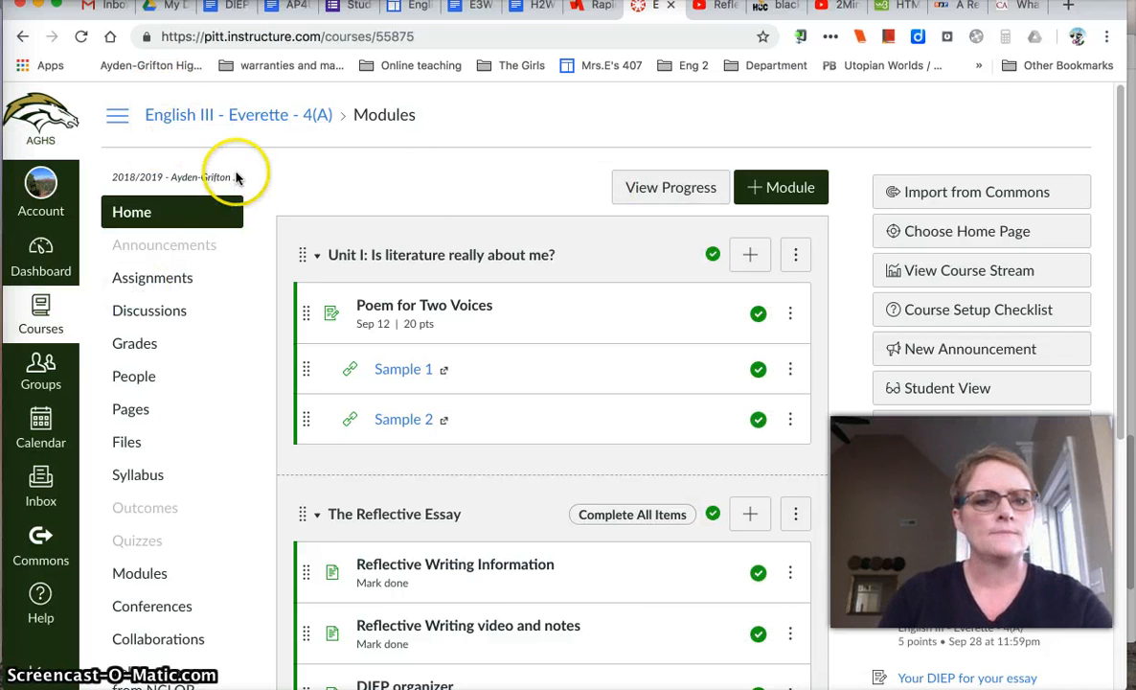
pyautogui.scroll(-3, 184, 547)
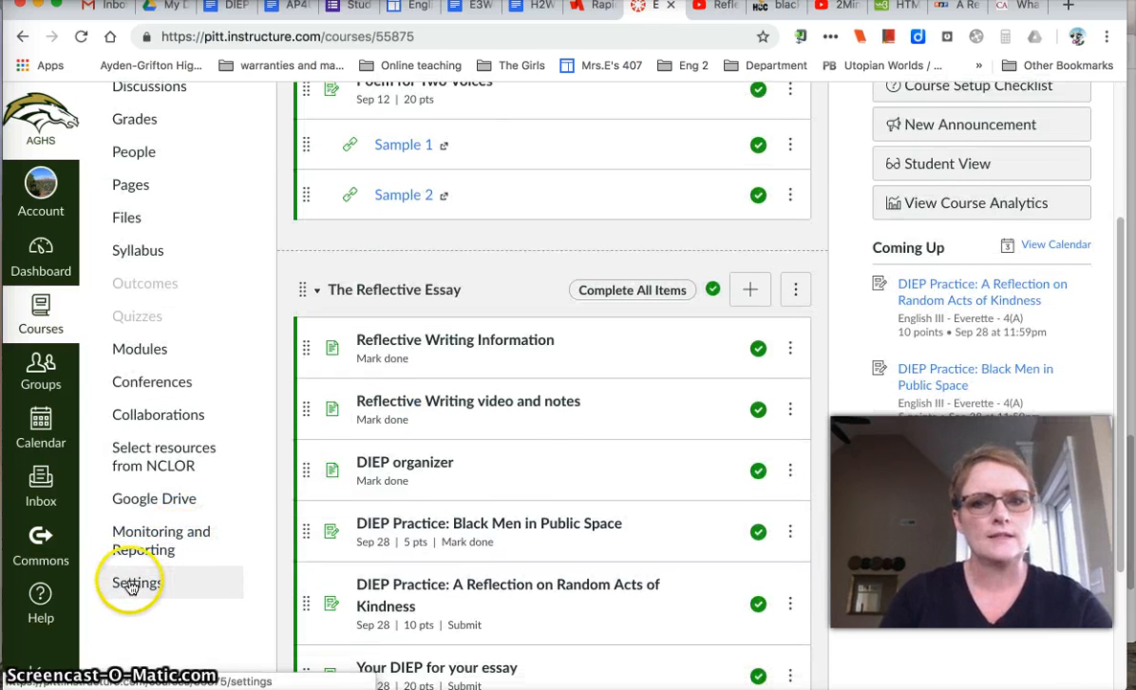
pyautogui.click(134, 580)
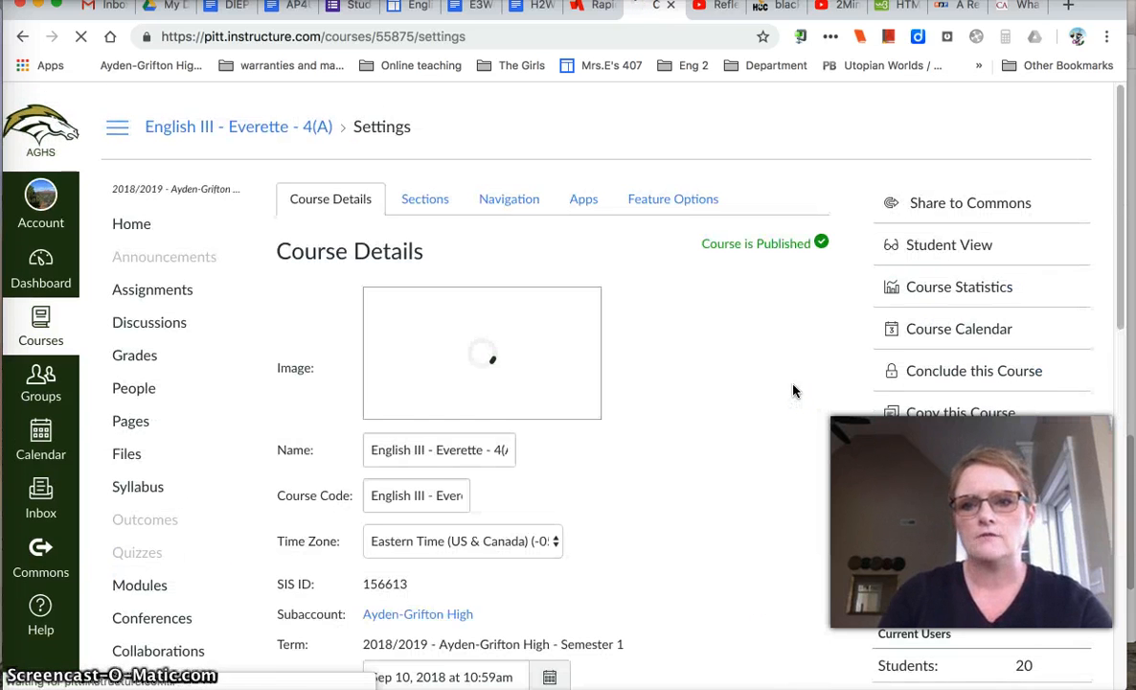
# - Check the published status in the course details of the English III 4(A) course
pyautogui.scroll(-1, 786, 259)
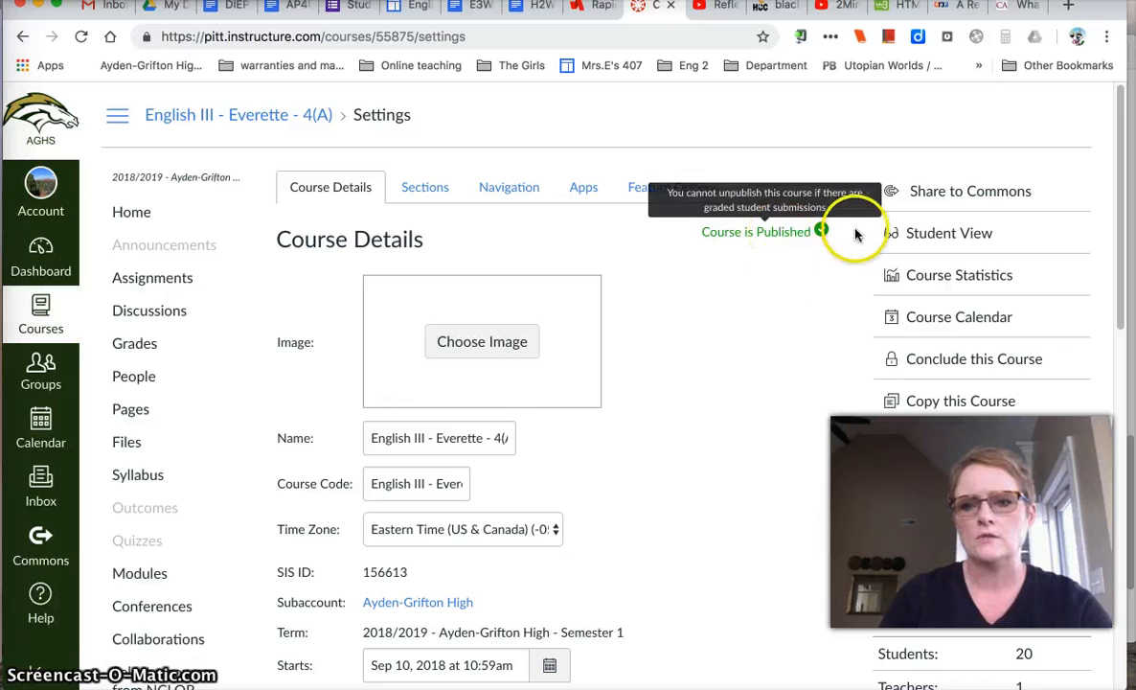
pyautogui.scroll(-3, 854, 408)
pyautogui.scroll(3, 853, 408)
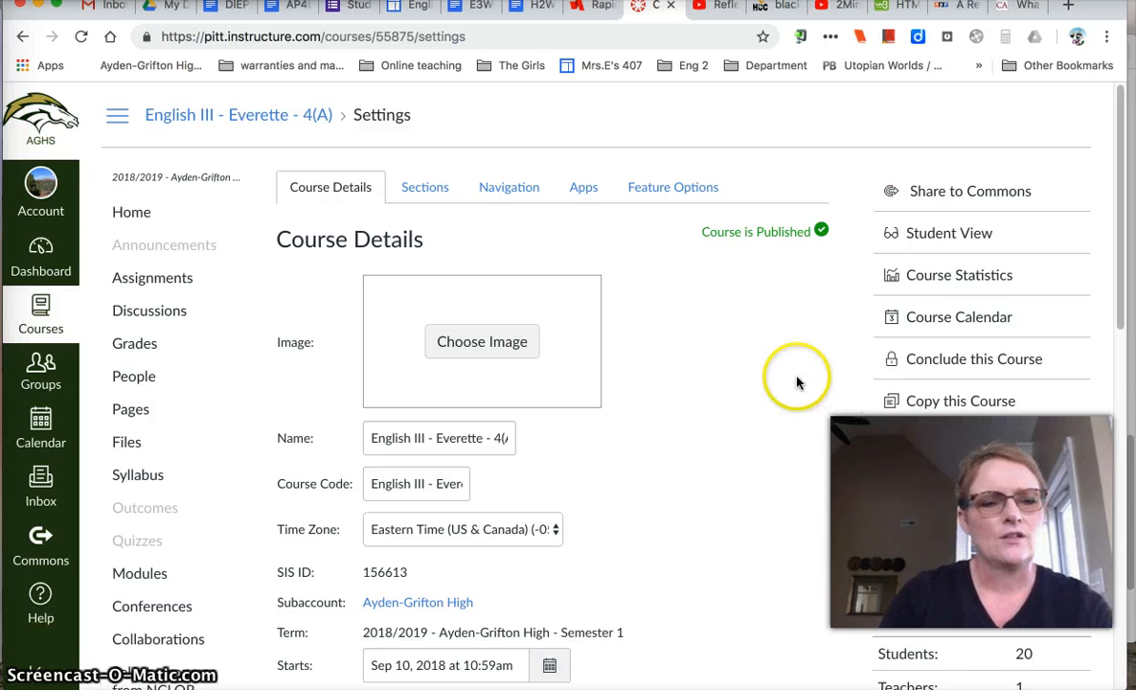
# - Return to the dashboard and open the AP English Language and Composition 4(A) course from the list of all courses
pyautogui.click(41, 267)
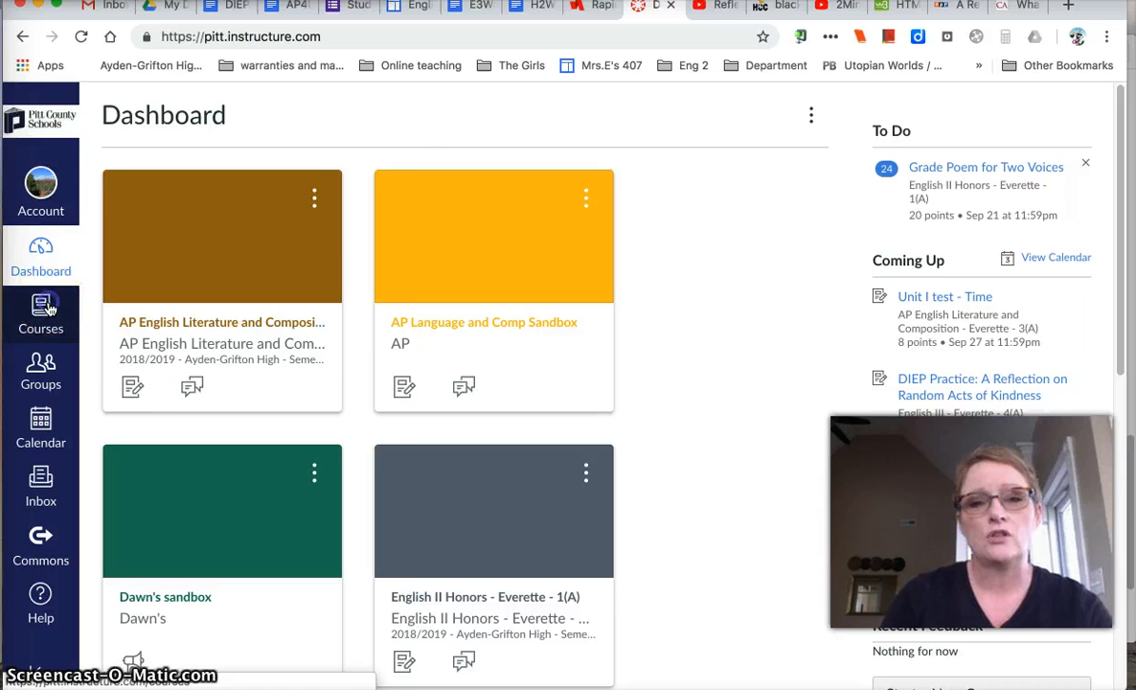
pyautogui.click(48, 309)
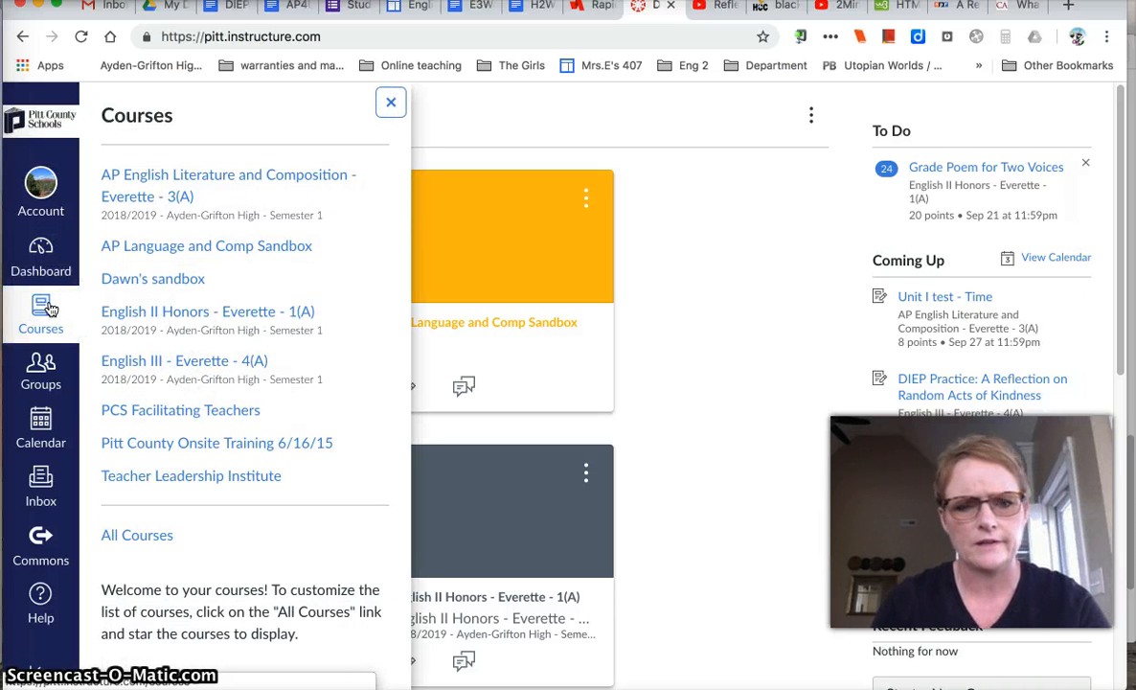
pyautogui.click(152, 525)
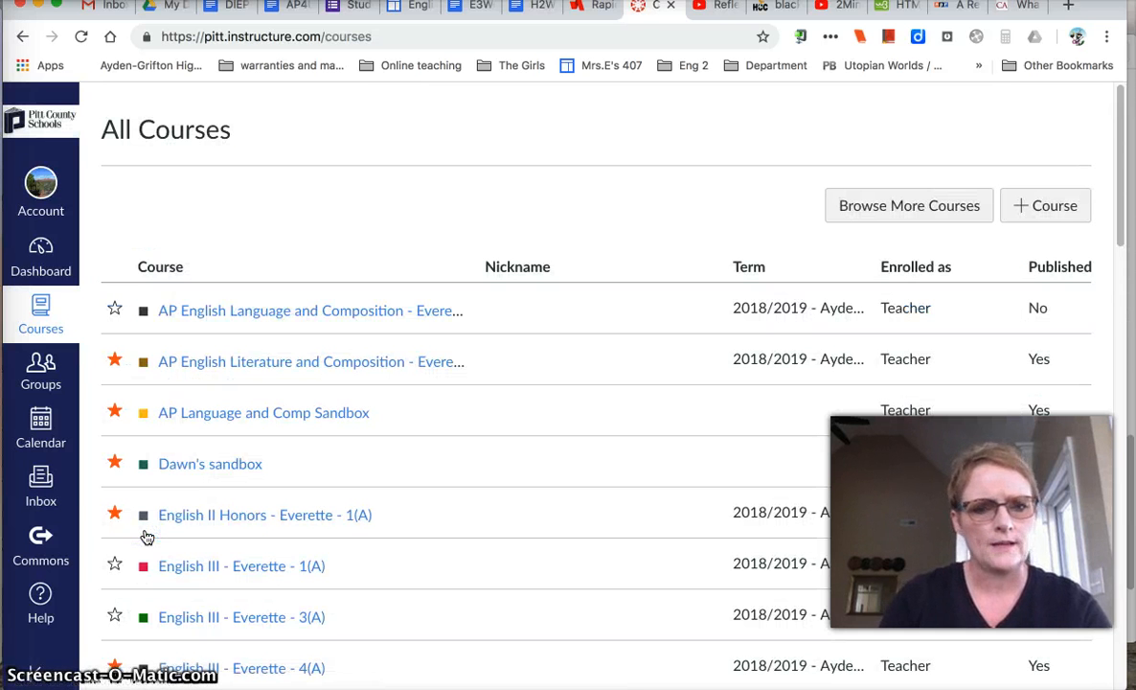
pyautogui.click(272, 313)
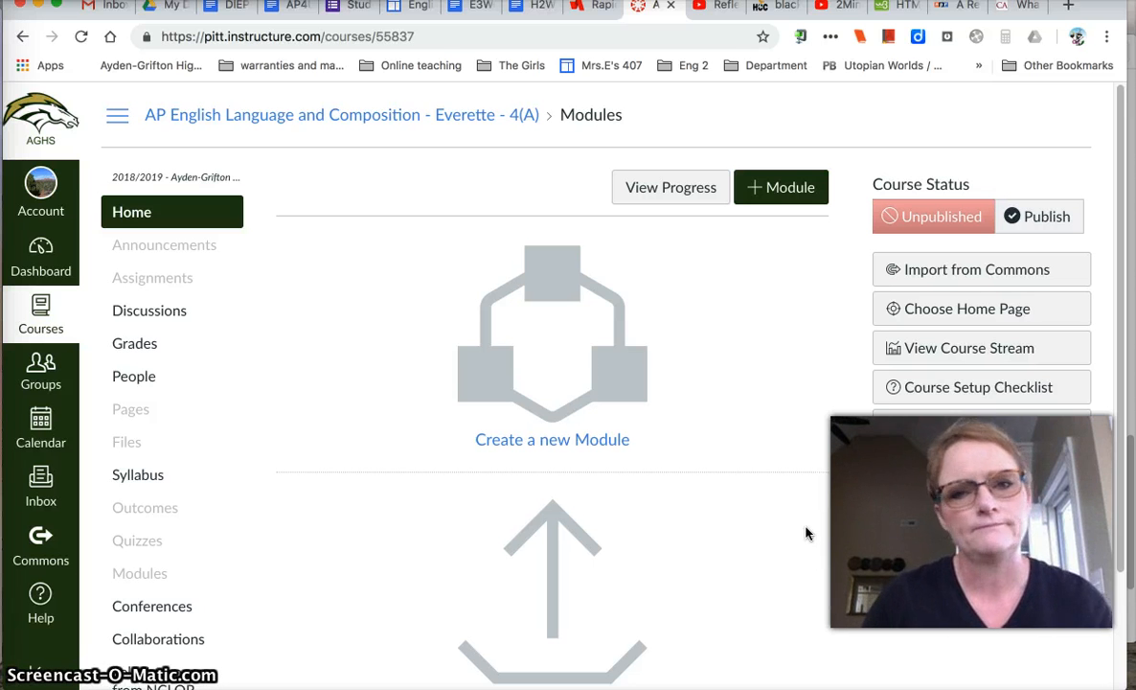
# - Bring up the home page choices for publishing the AP English Language and Composition course, review them, and close them without publishing
pyautogui.click(1032, 219)
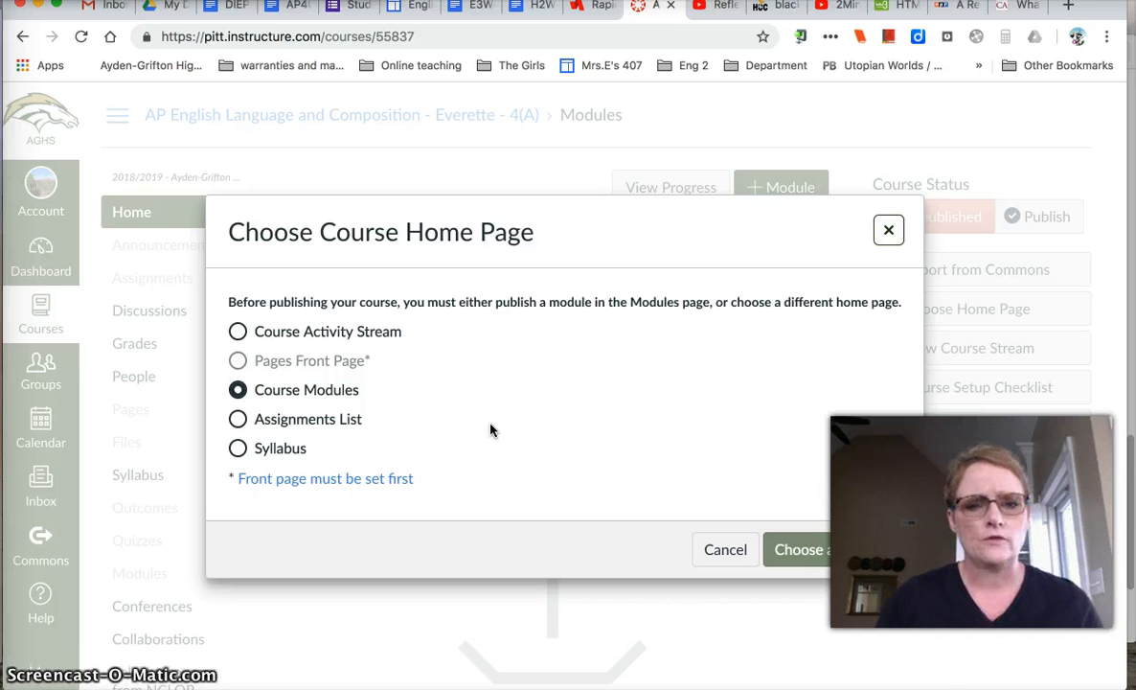
pyautogui.click(243, 438)
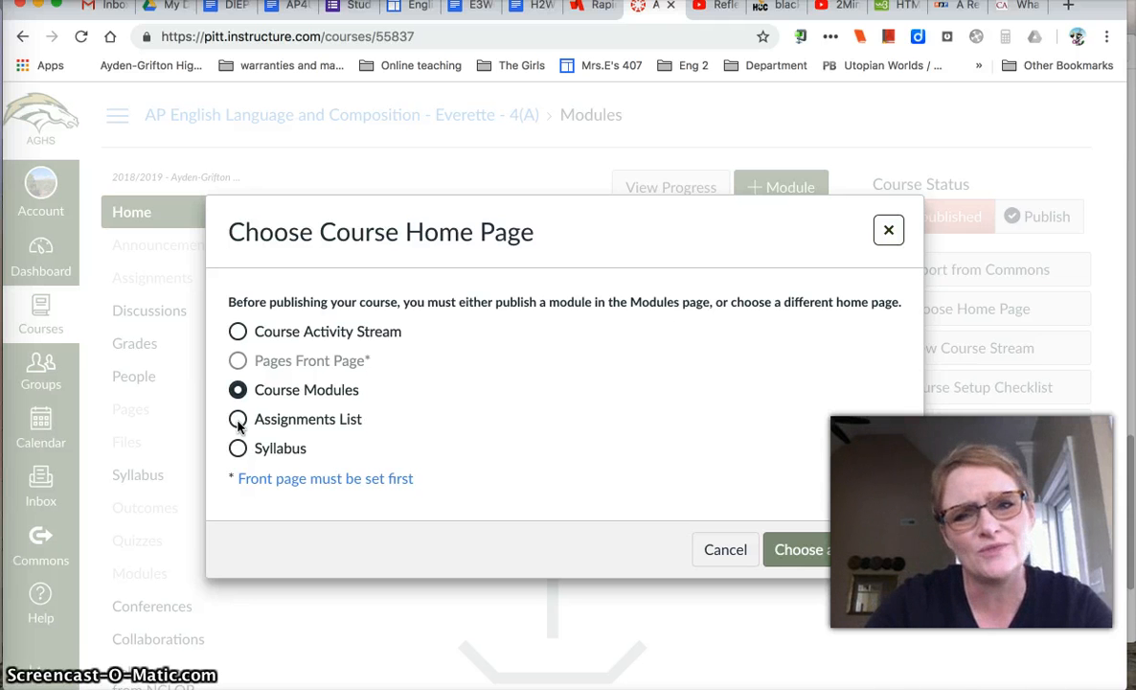
pyautogui.click(240, 422)
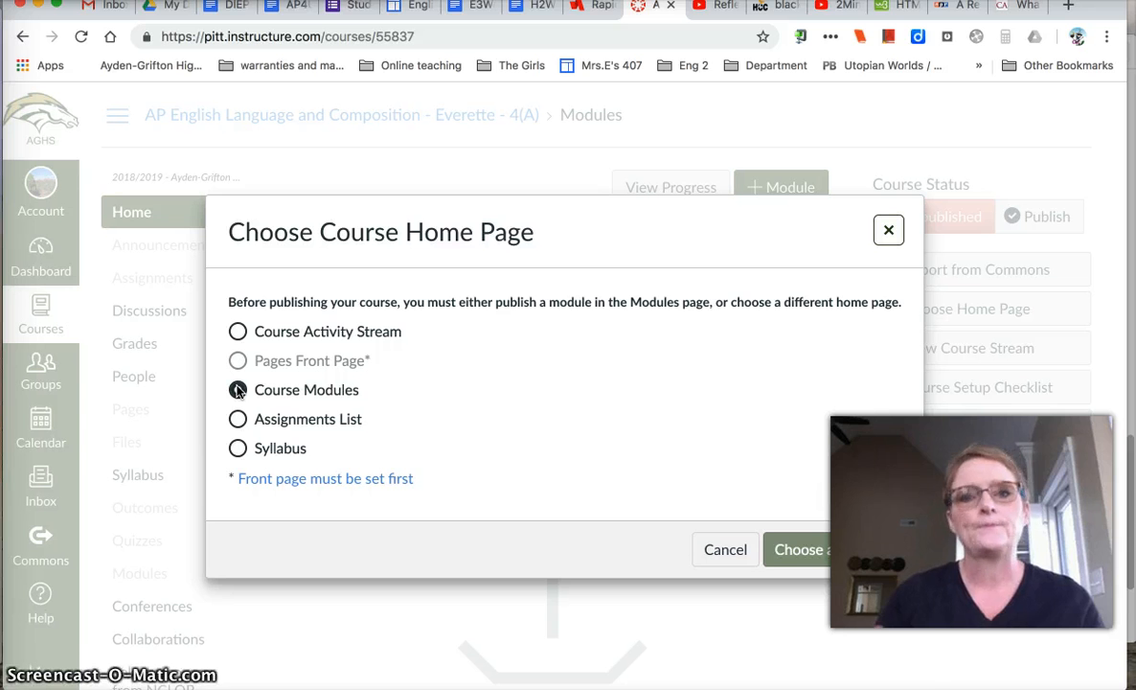
pyautogui.click(238, 419)
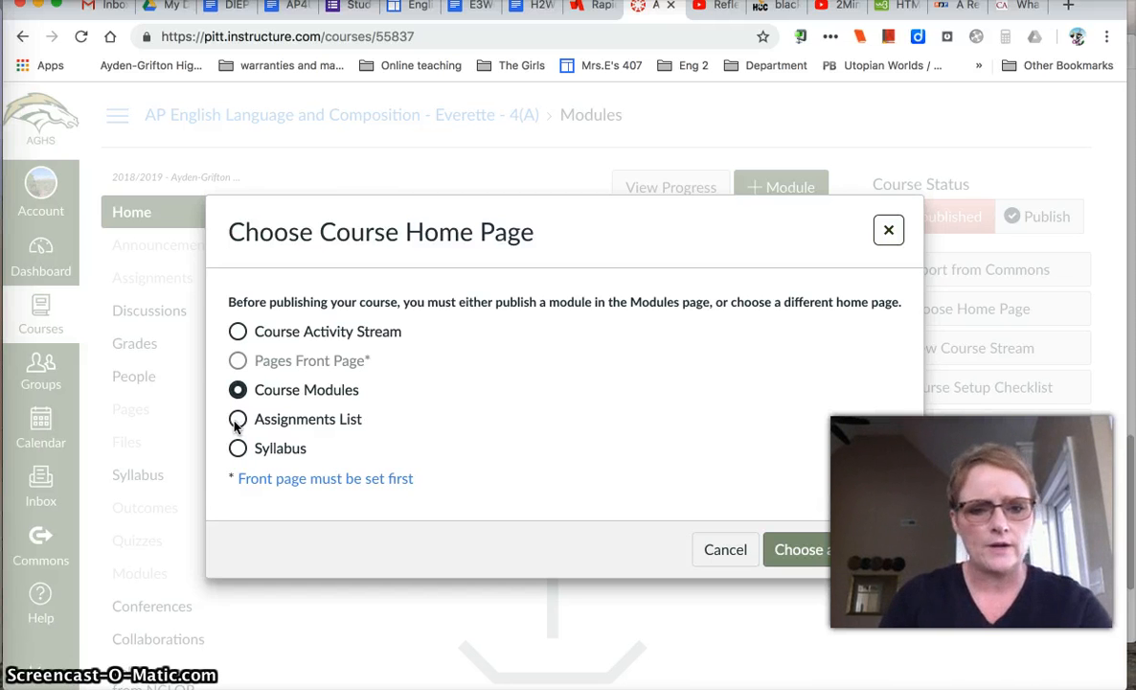
pyautogui.click(238, 389)
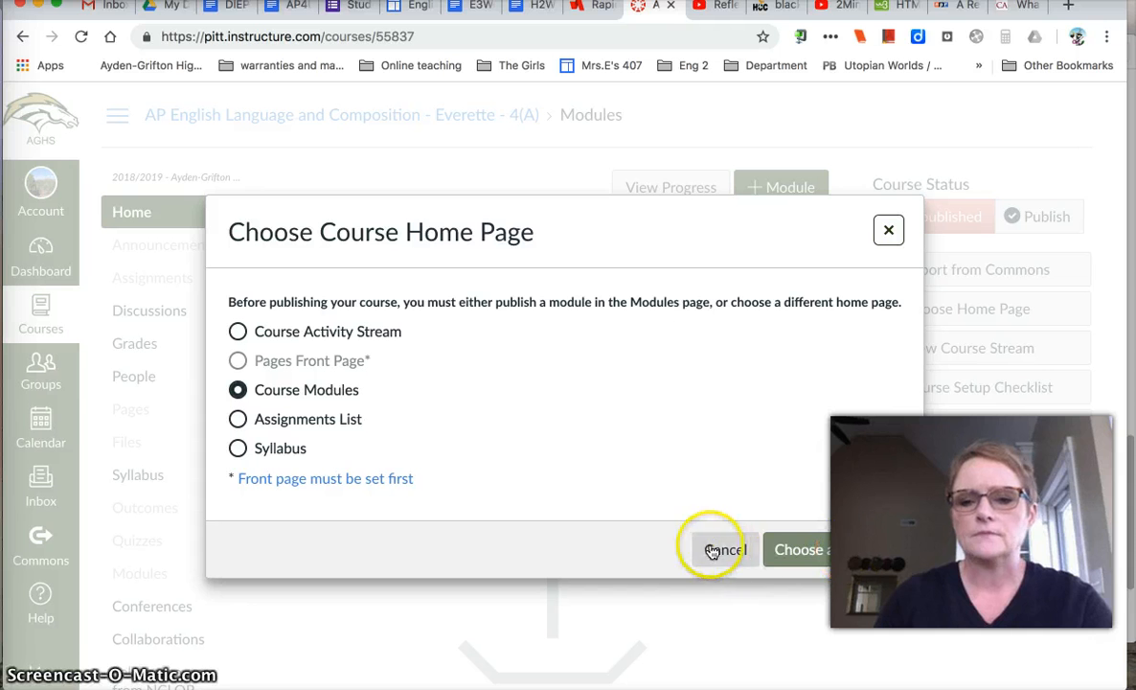
pyautogui.click(888, 229)
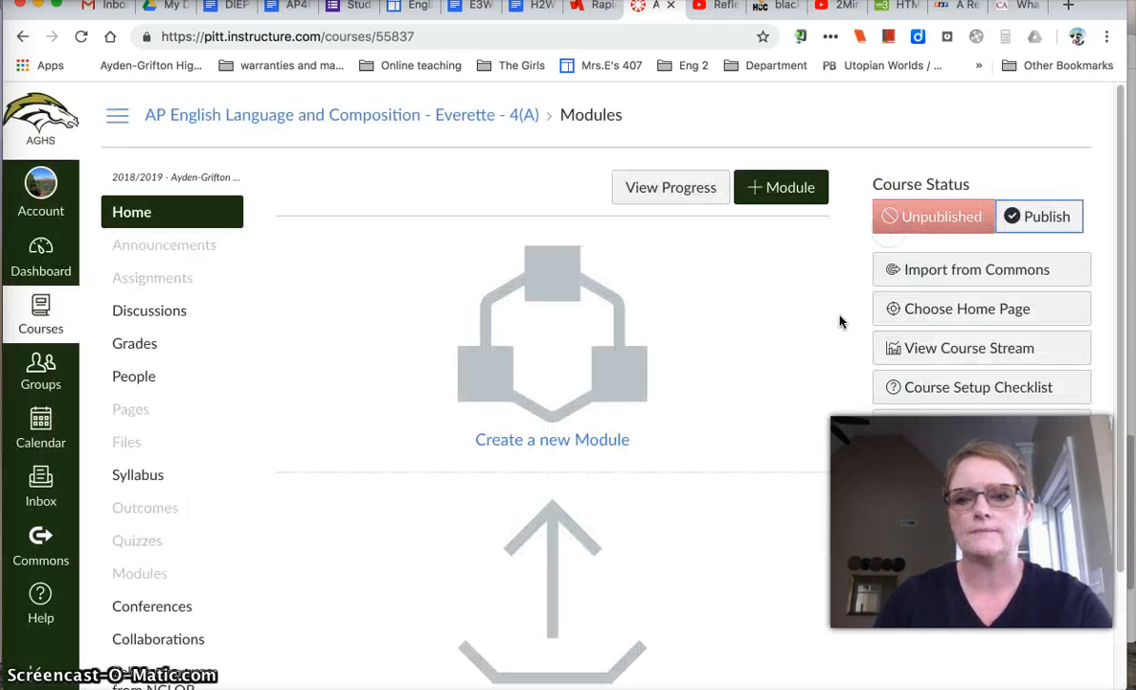
pyautogui.click(1025, 222)
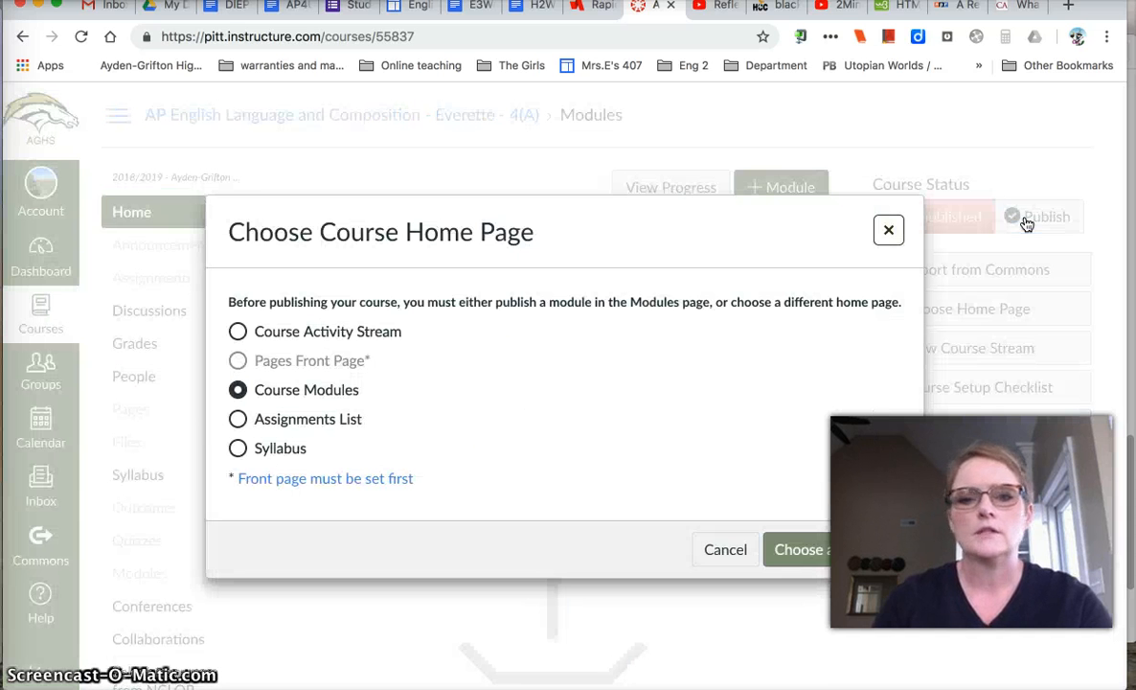
pyautogui.click(859, 550)
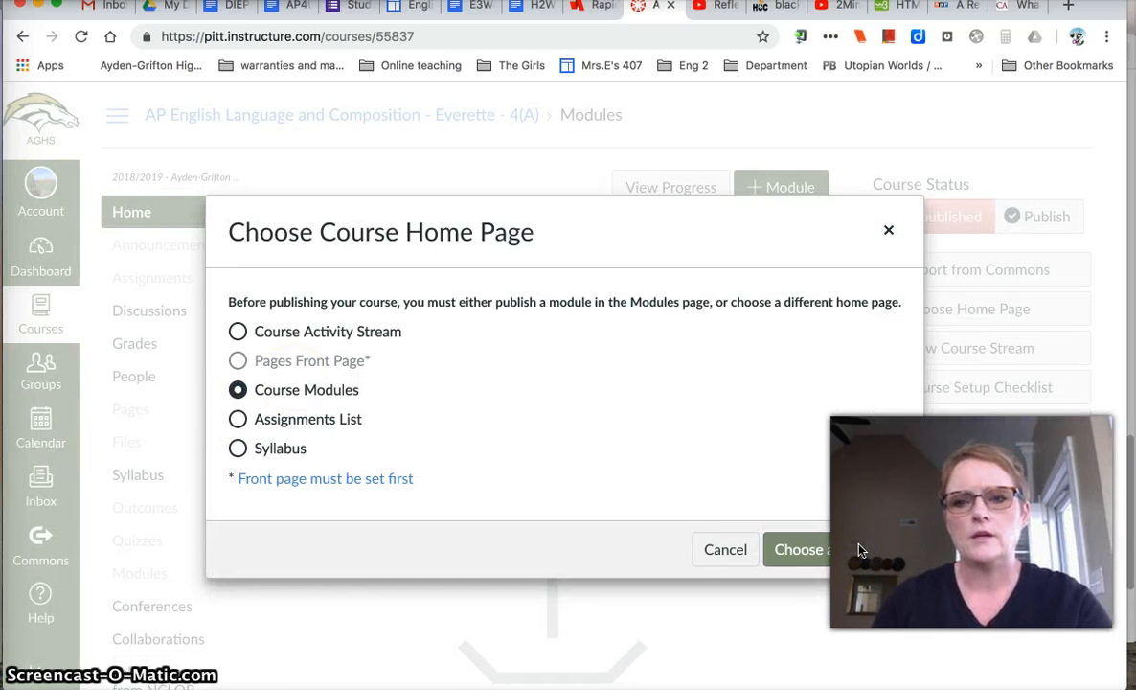
pyautogui.click(796, 549)
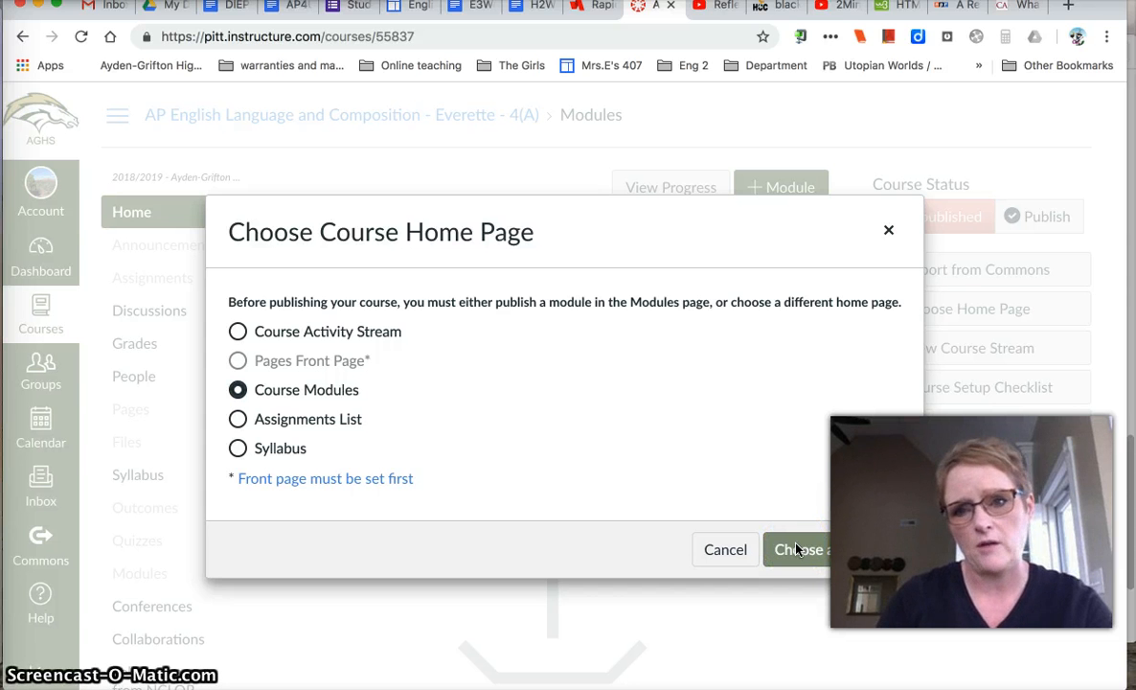
pyautogui.click(891, 228)
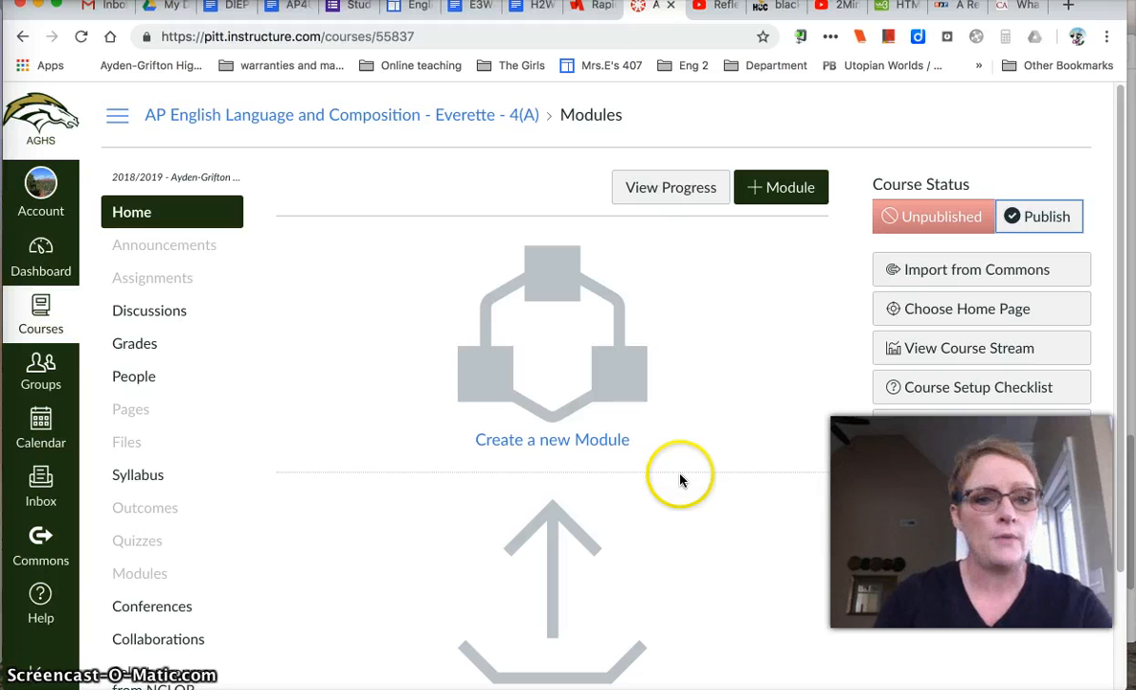
# - Open the English III 4(A) course from the dashboard and look over its Unit I and The Reflective Essay modules
pyautogui.click(41, 265)
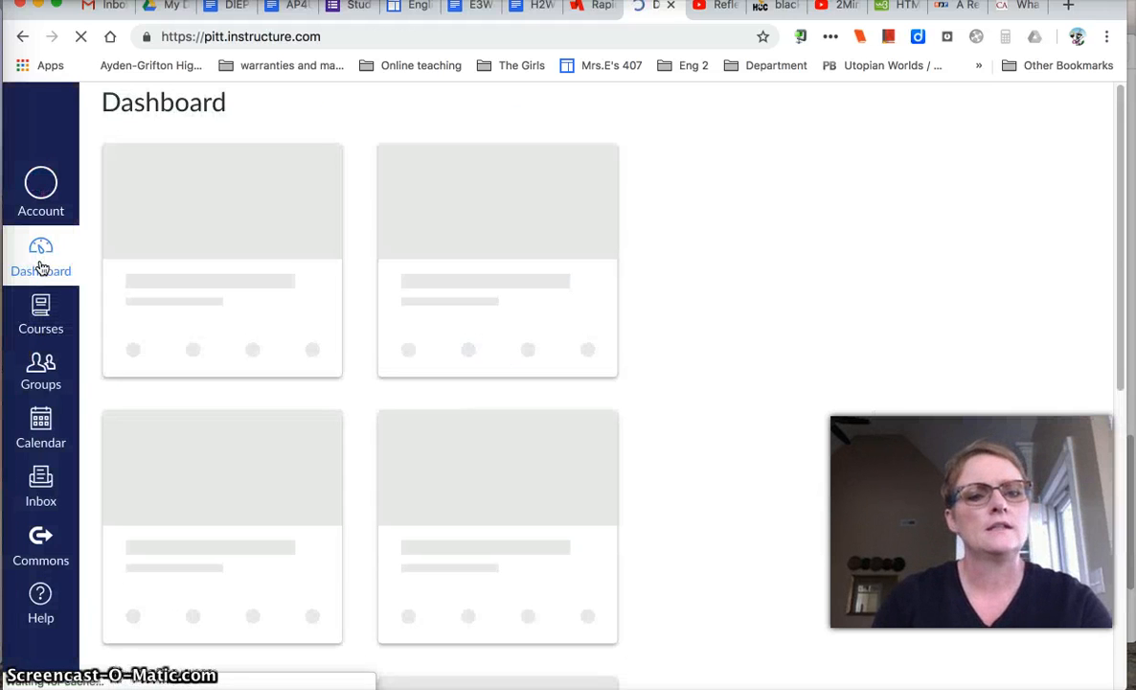
pyautogui.scroll(-3, 199, 560)
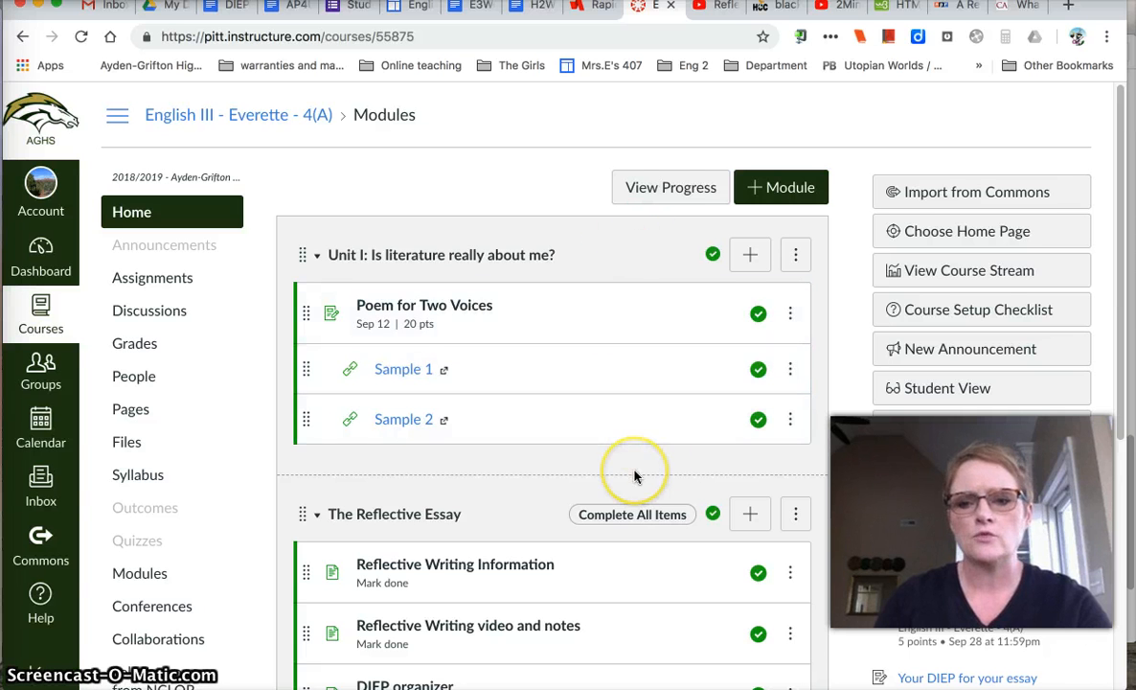
pyautogui.scroll(-1, 634, 476)
pyautogui.scroll(1, 634, 476)
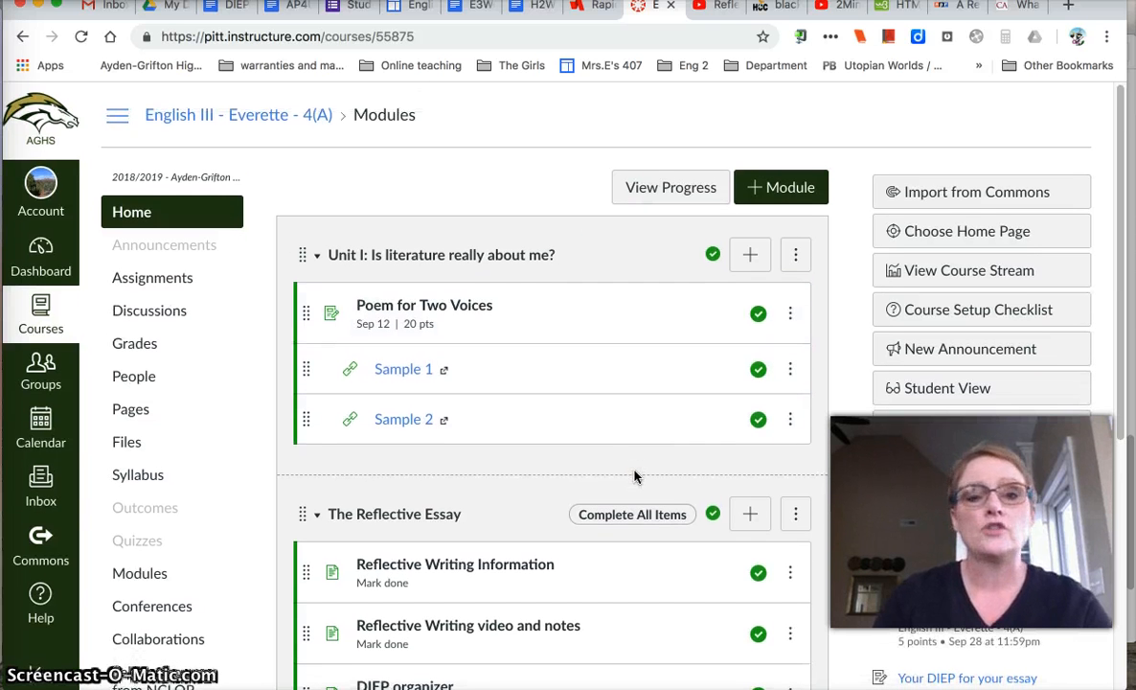
pyautogui.scroll(-3, 634, 476)
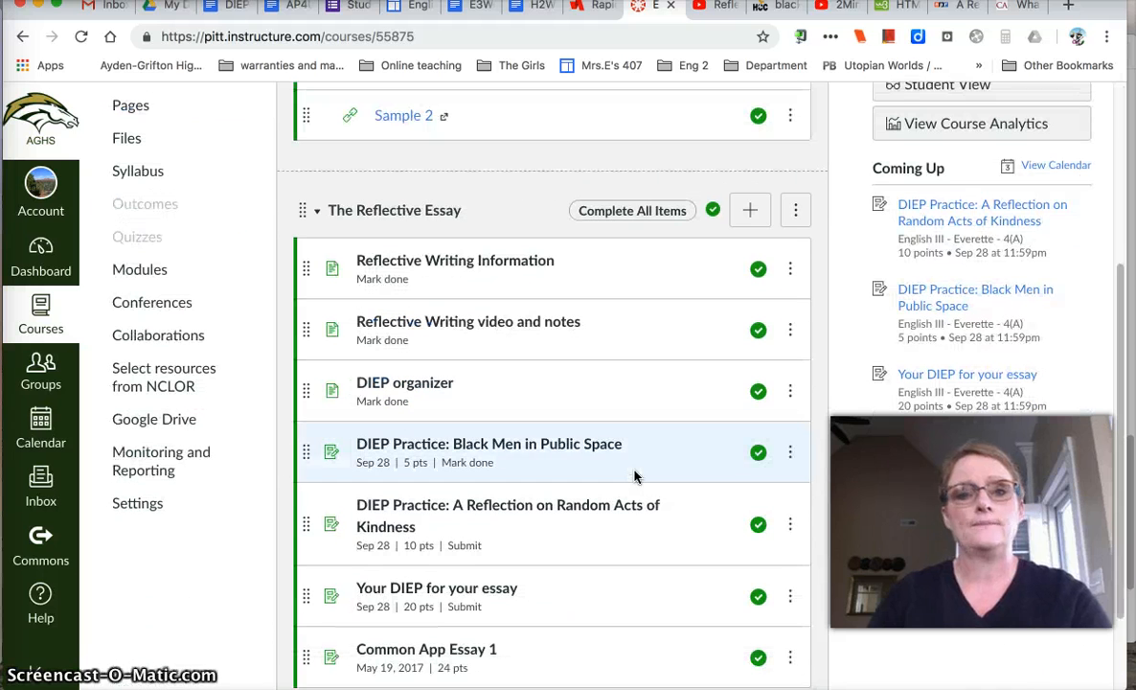
# - Open the English III 4(A) course settings and review the course details, including the start and end dates
pyautogui.click(153, 508)
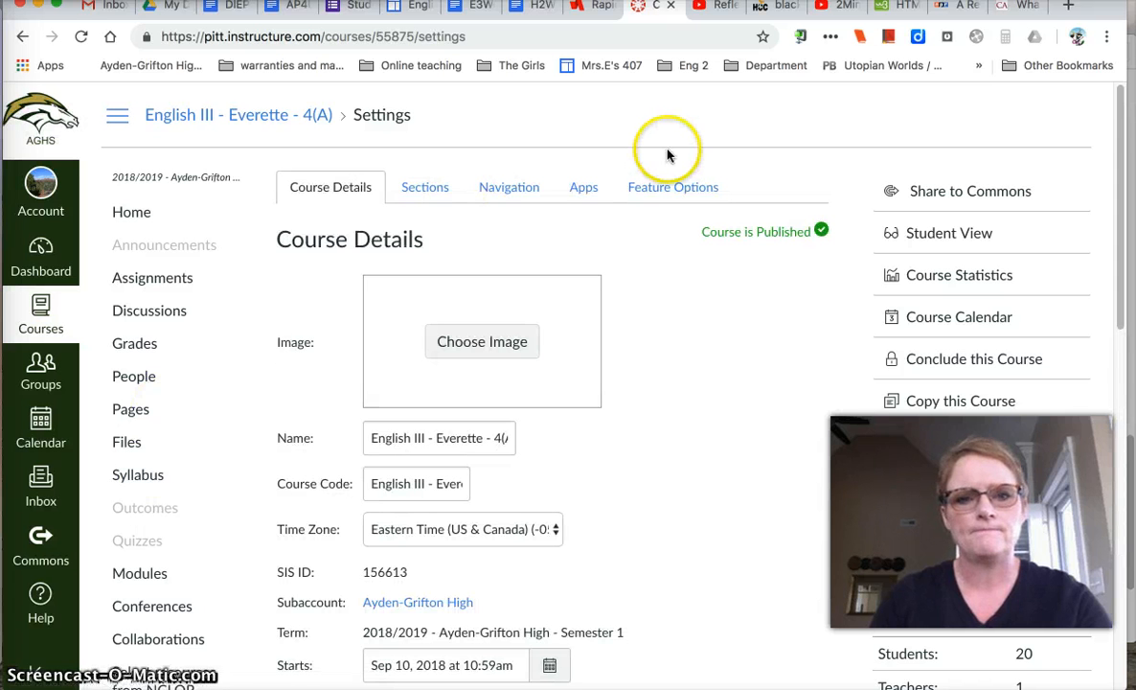
pyautogui.scroll(-3, 724, 582)
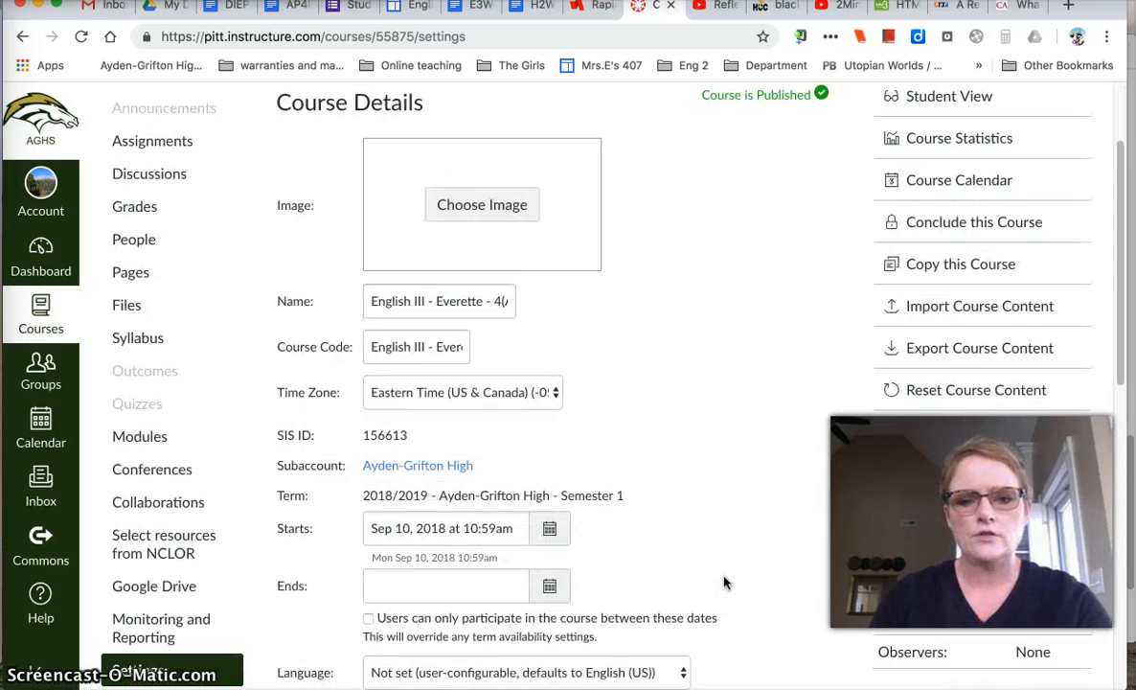
pyautogui.scroll(-1, 724, 583)
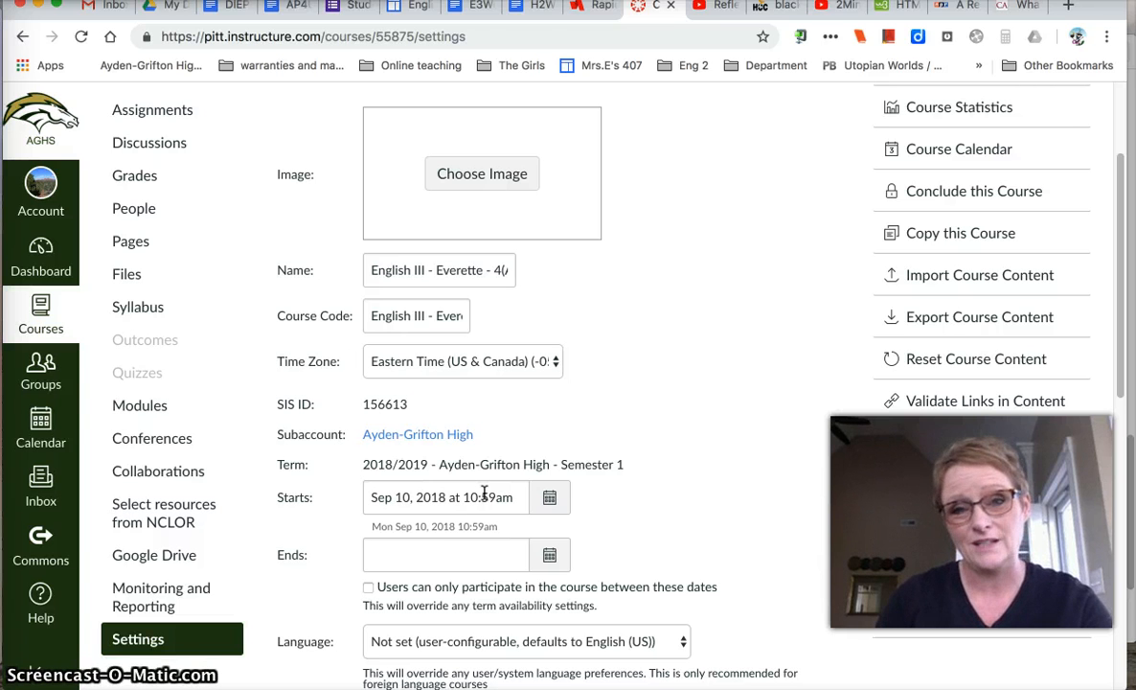
pyautogui.scroll(3, 484, 493)
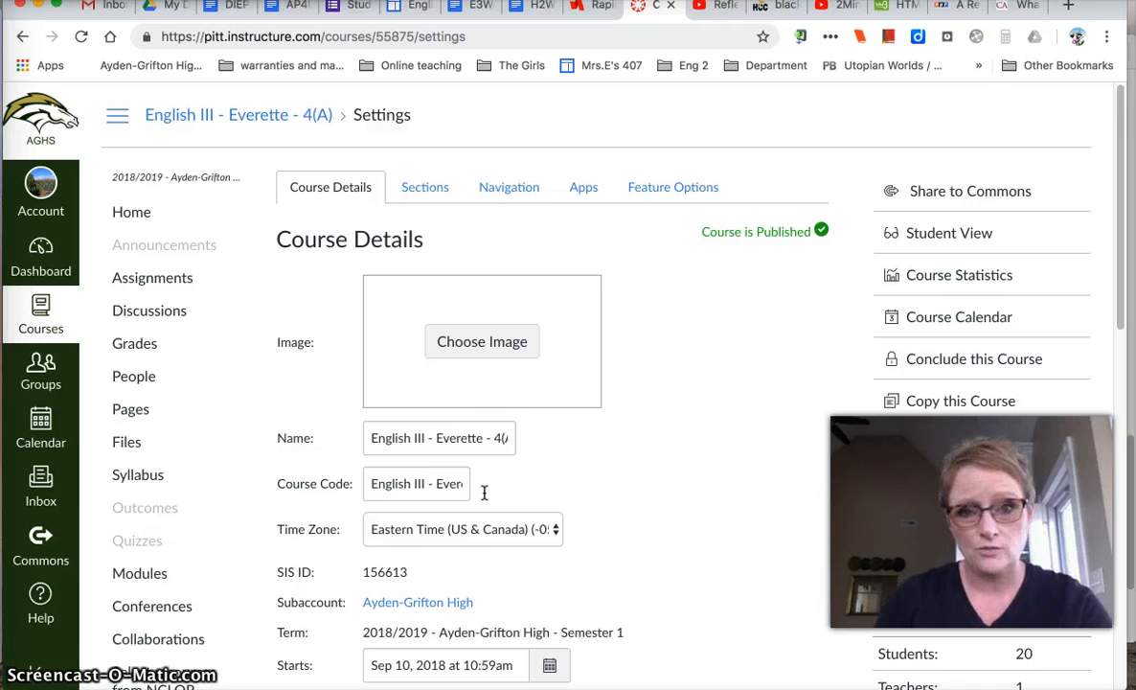
# - Enter Student View of the English III 4(A) course and examine the completion marks and requirements of its module items
pyautogui.click(944, 237)
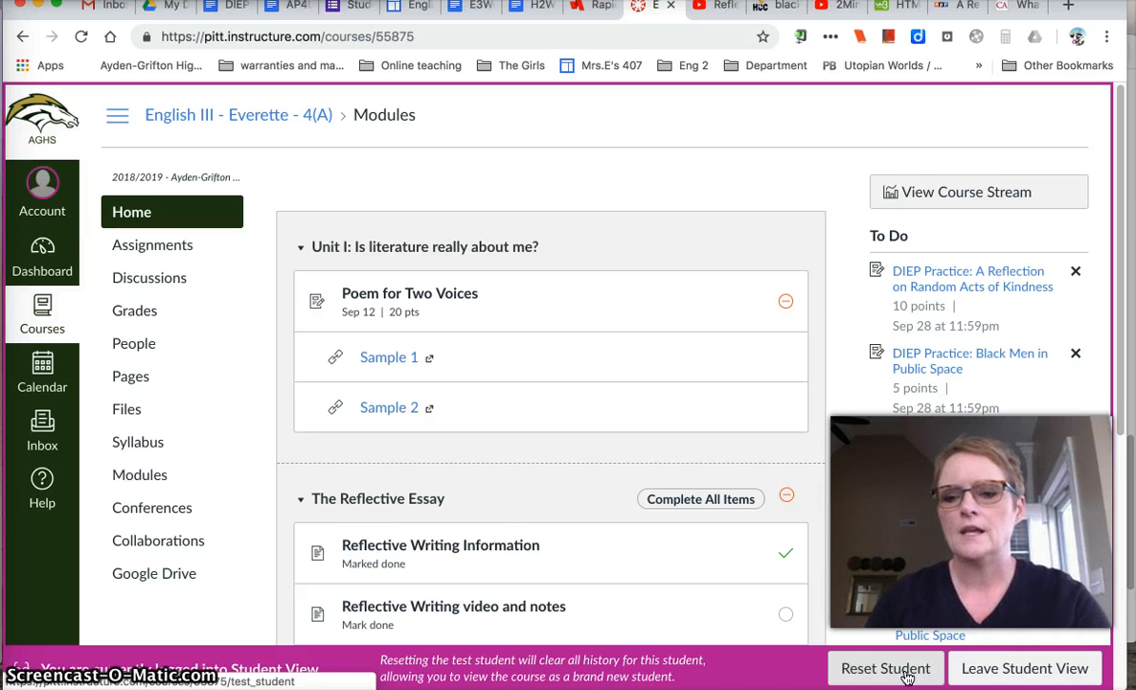
pyautogui.click(1006, 676)
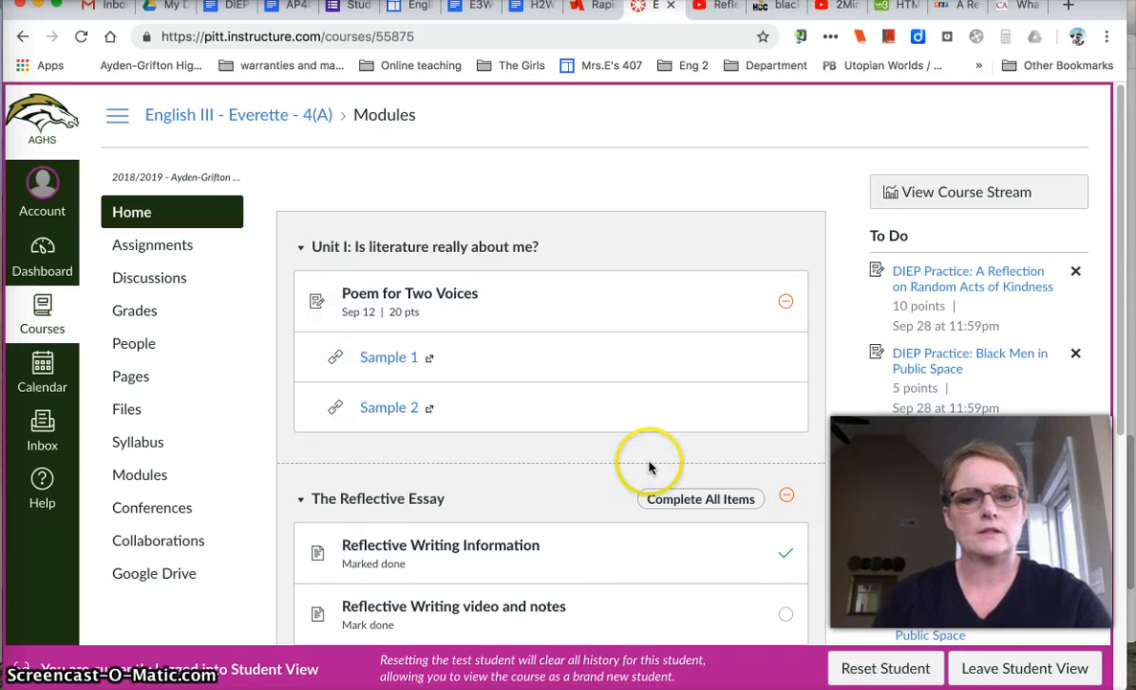
pyautogui.scroll(-2, 651, 463)
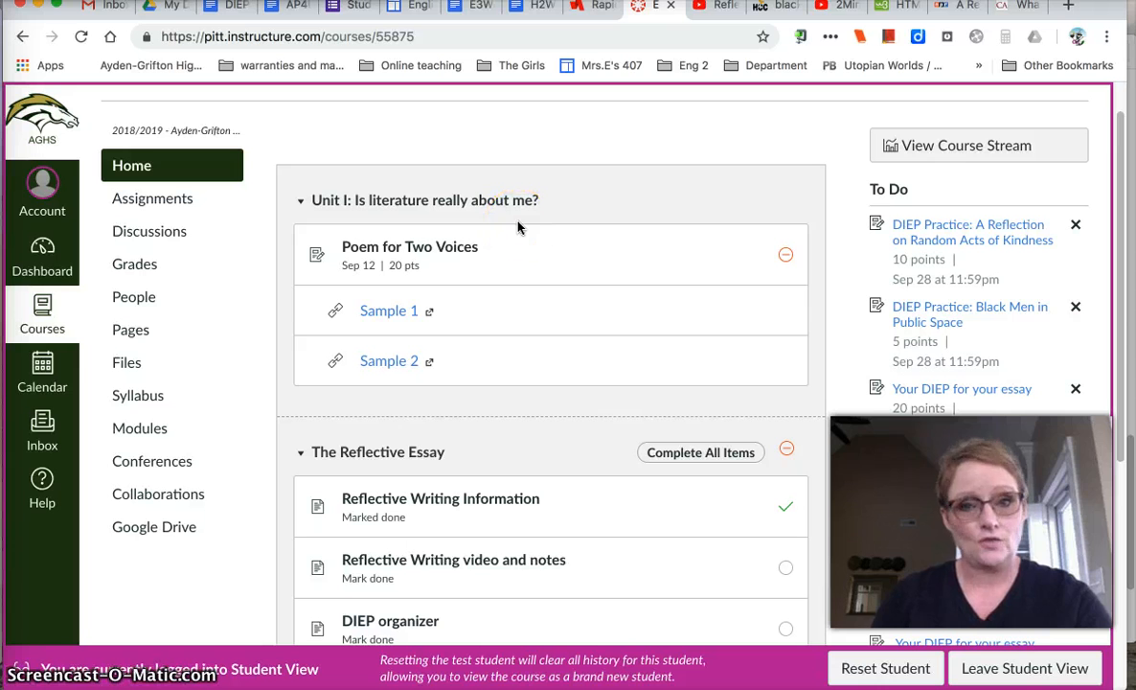
pyautogui.moveTo(784, 257)
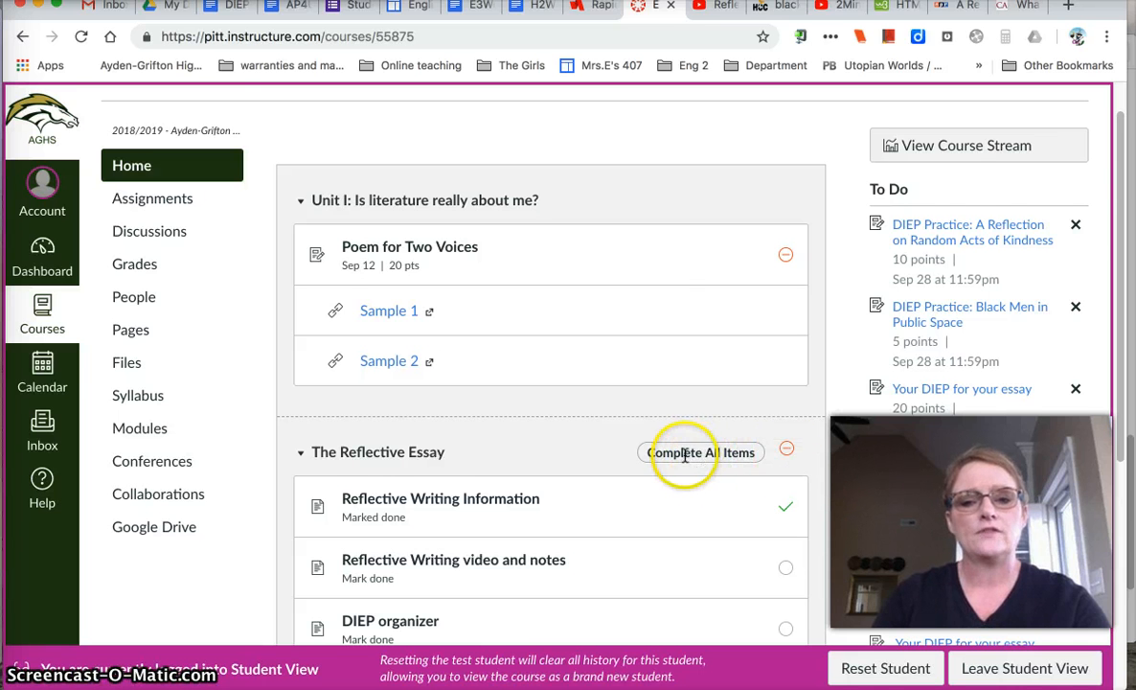
pyautogui.scroll(-1, 682, 456)
pyautogui.scroll(-1, 686, 454)
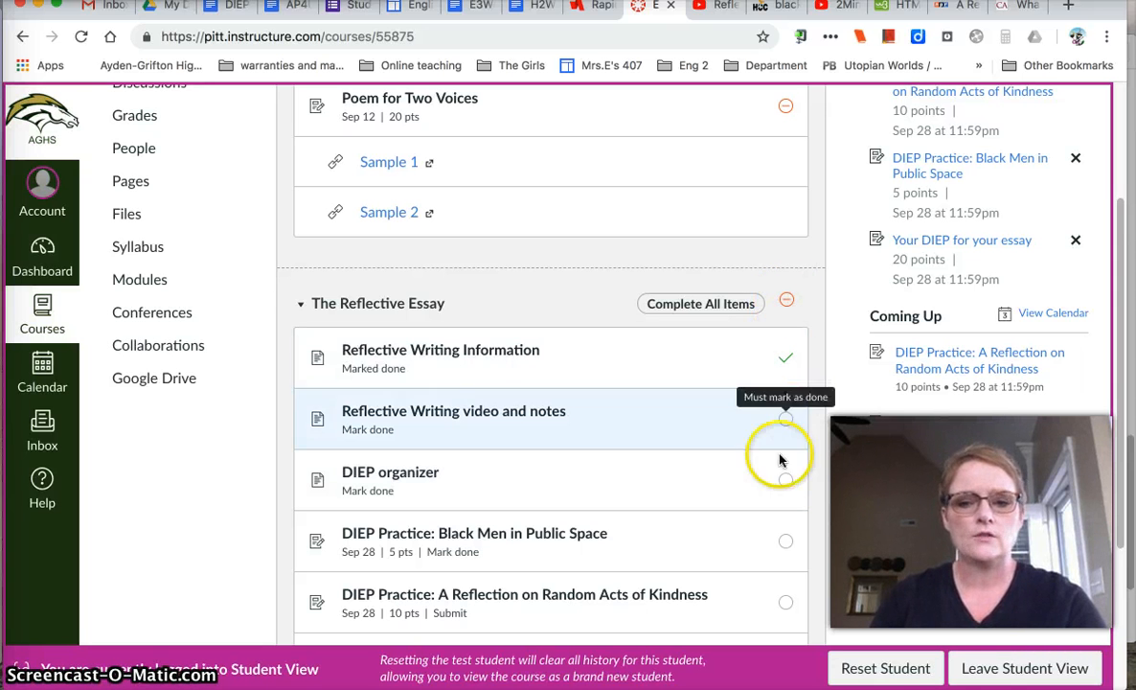
# - Examine the To Do and Coming Up lists beside the modules in Student View, and leave Student View
pyautogui.scroll(3, 782, 616)
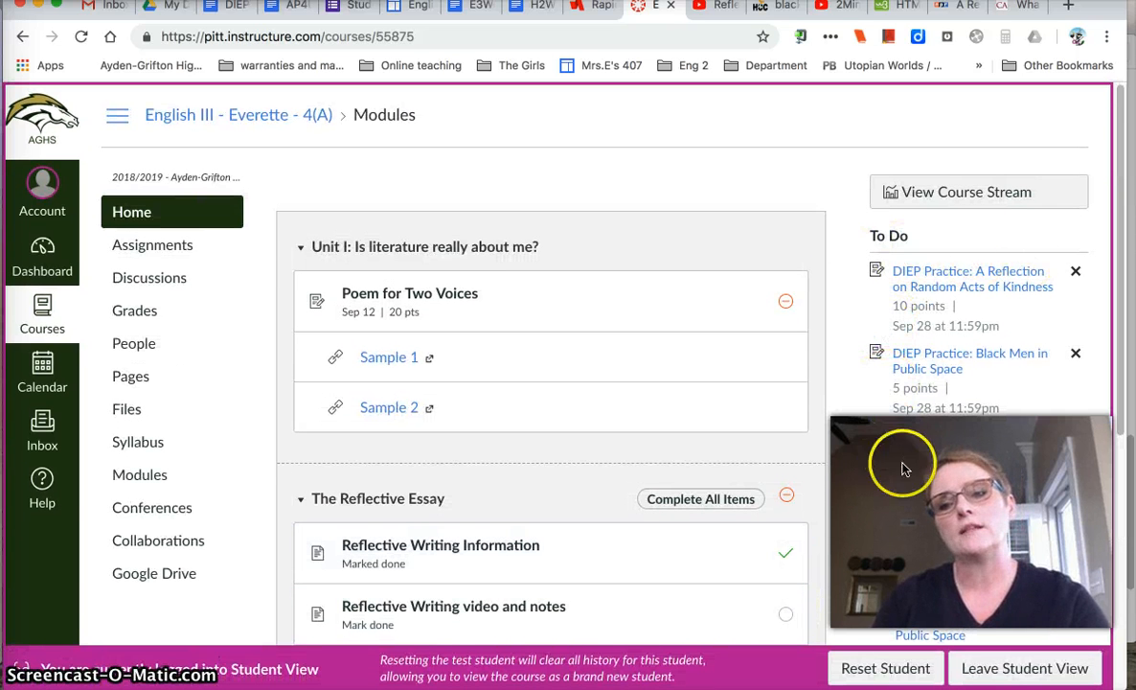
pyautogui.scroll(-3, 916, 253)
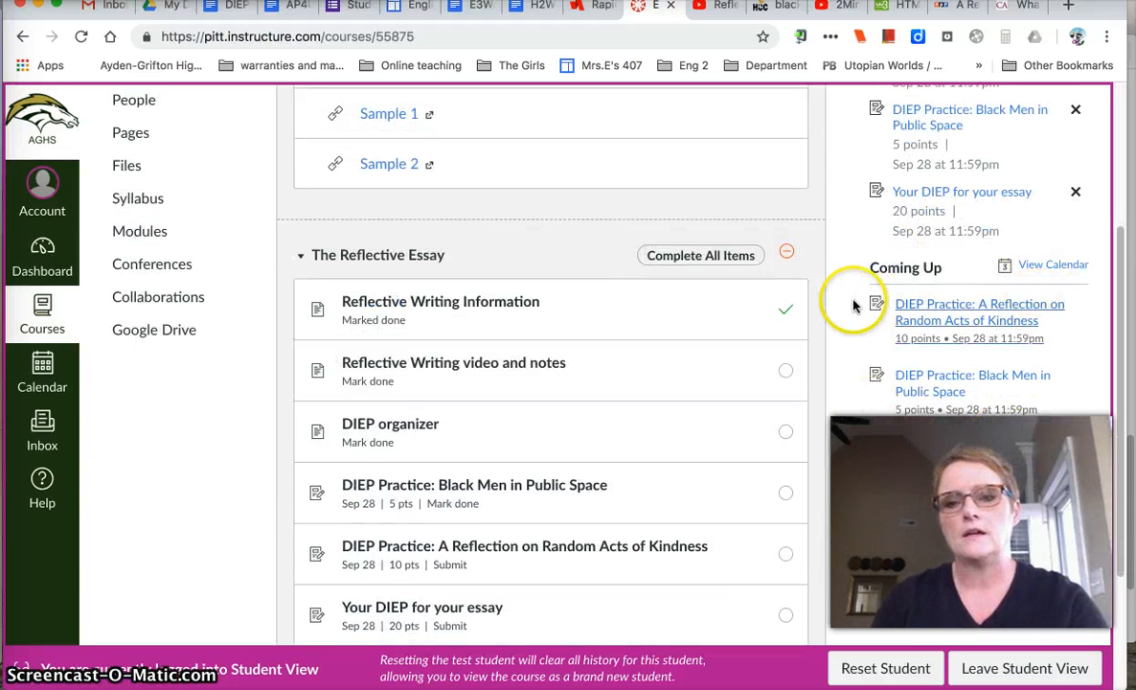
pyautogui.scroll(-1, 854, 305)
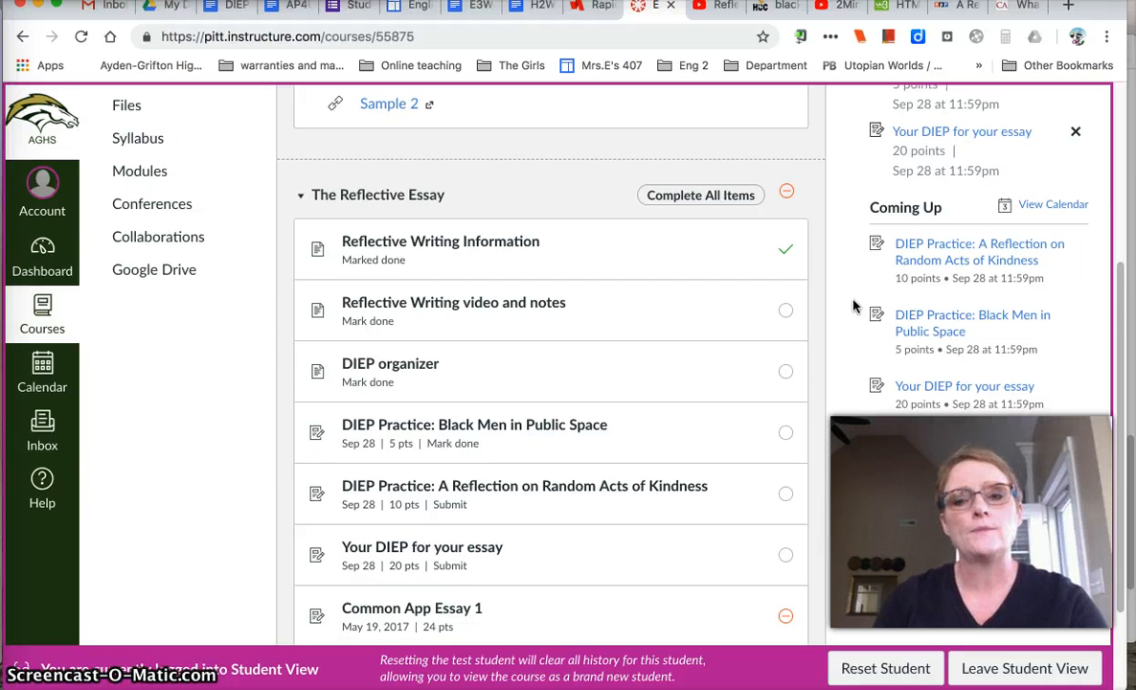
pyautogui.scroll(5, 851, 305)
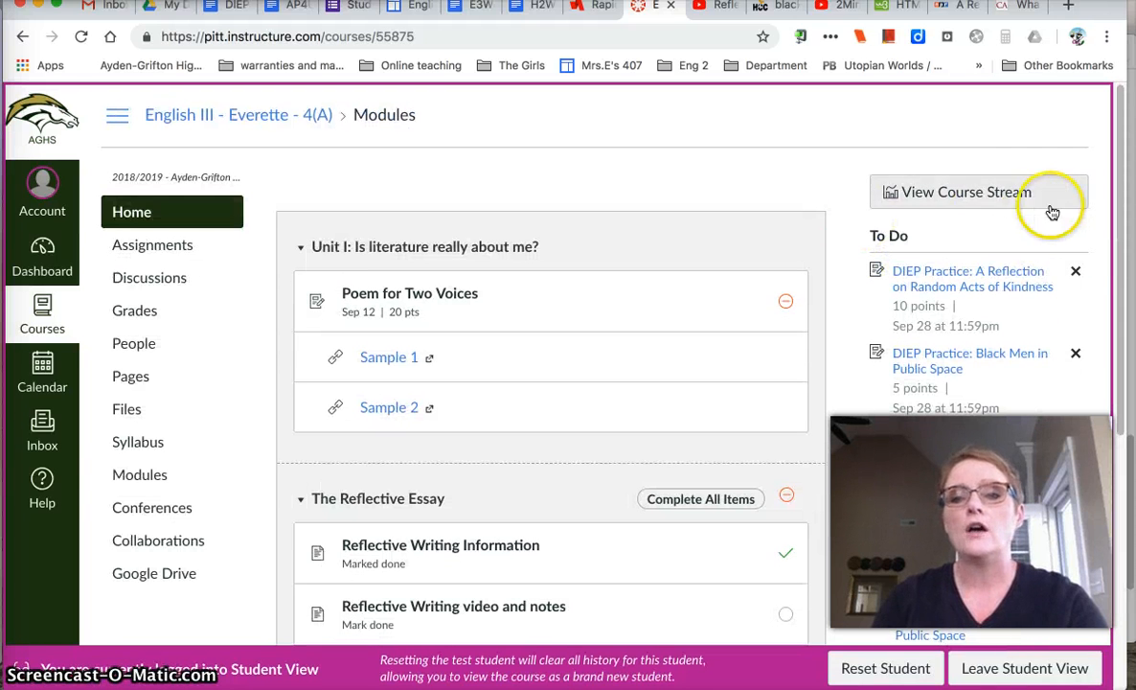
pyautogui.scroll(-2, 1073, 565)
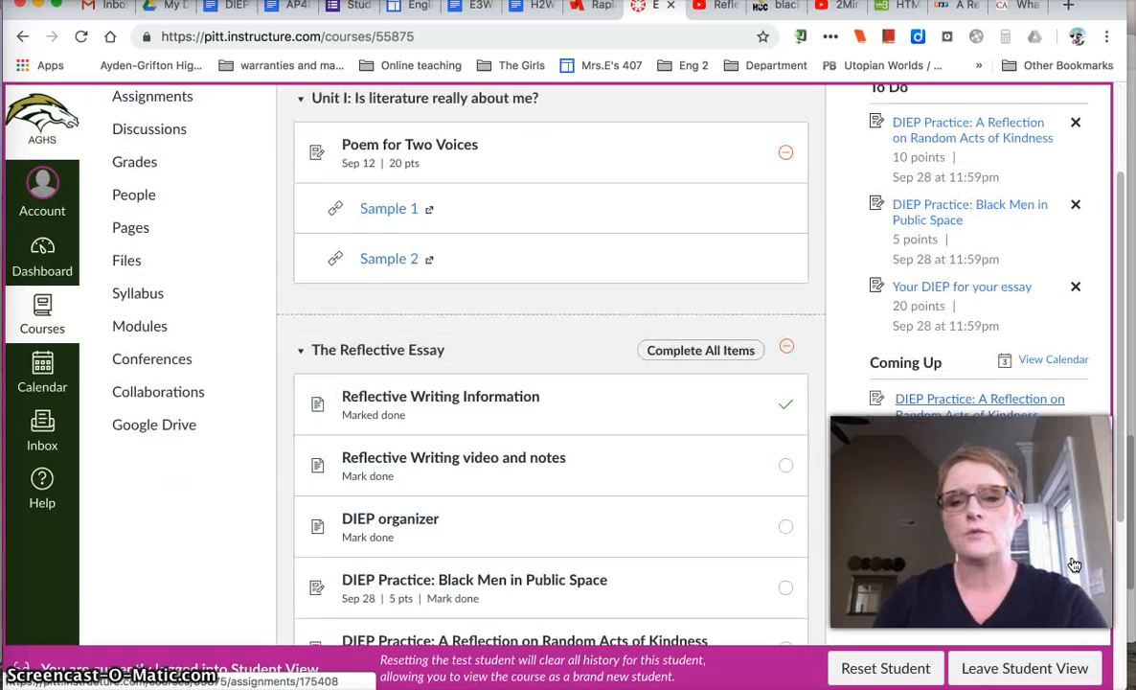
pyautogui.scroll(2, 1074, 565)
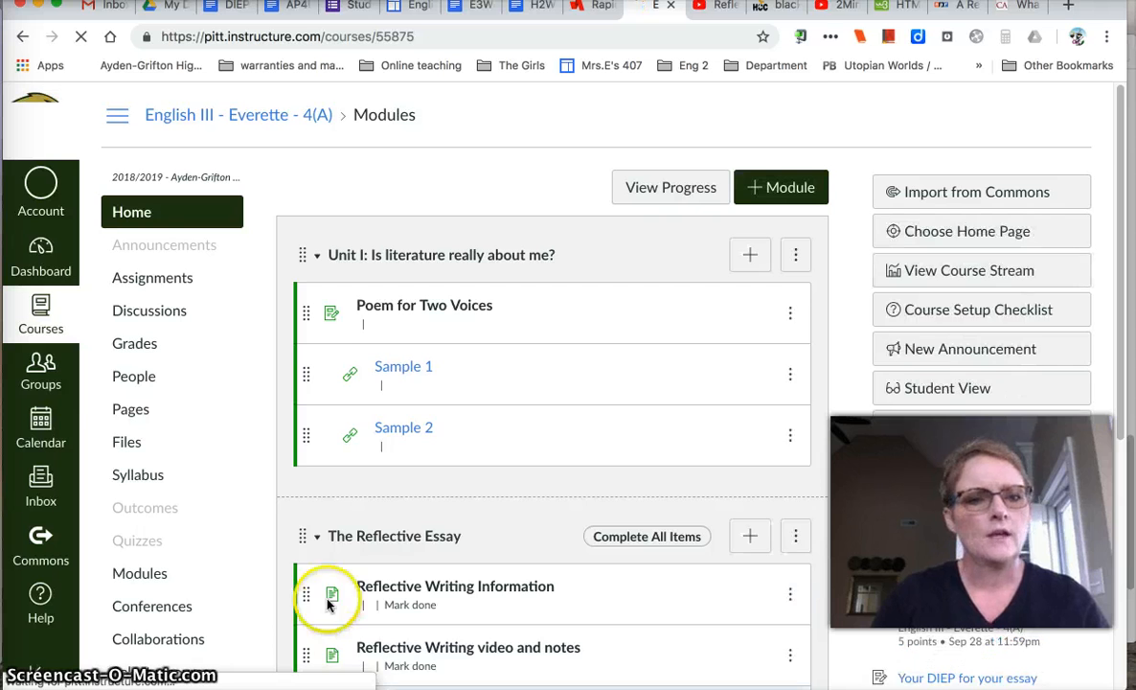
# - Open the English III 4(A) course settings and look over the course details, including language, visibility and student viewing restrictions
pyautogui.scroll(-2, 342, 582)
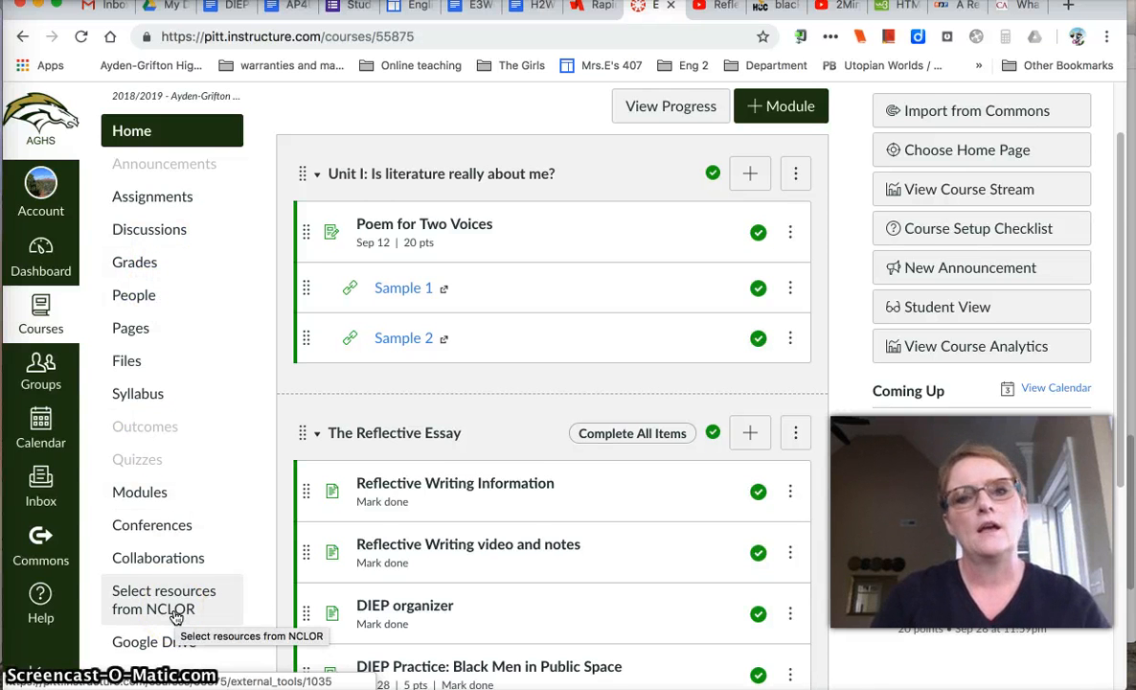
pyautogui.scroll(-1, 176, 617)
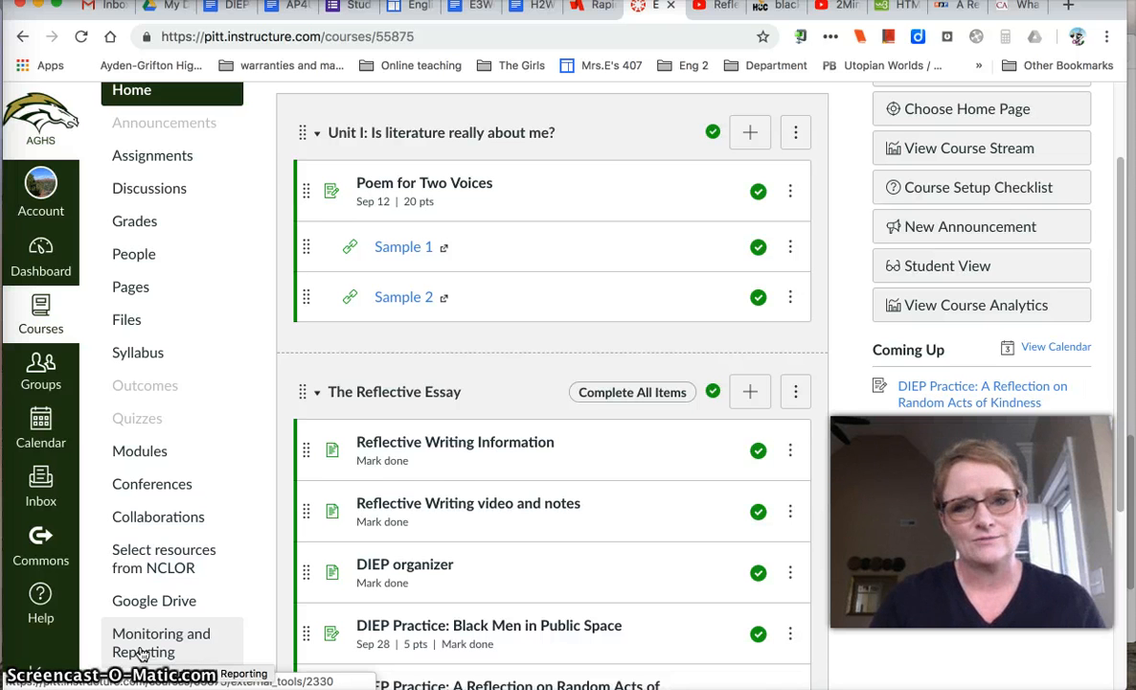
pyautogui.scroll(-2, 142, 654)
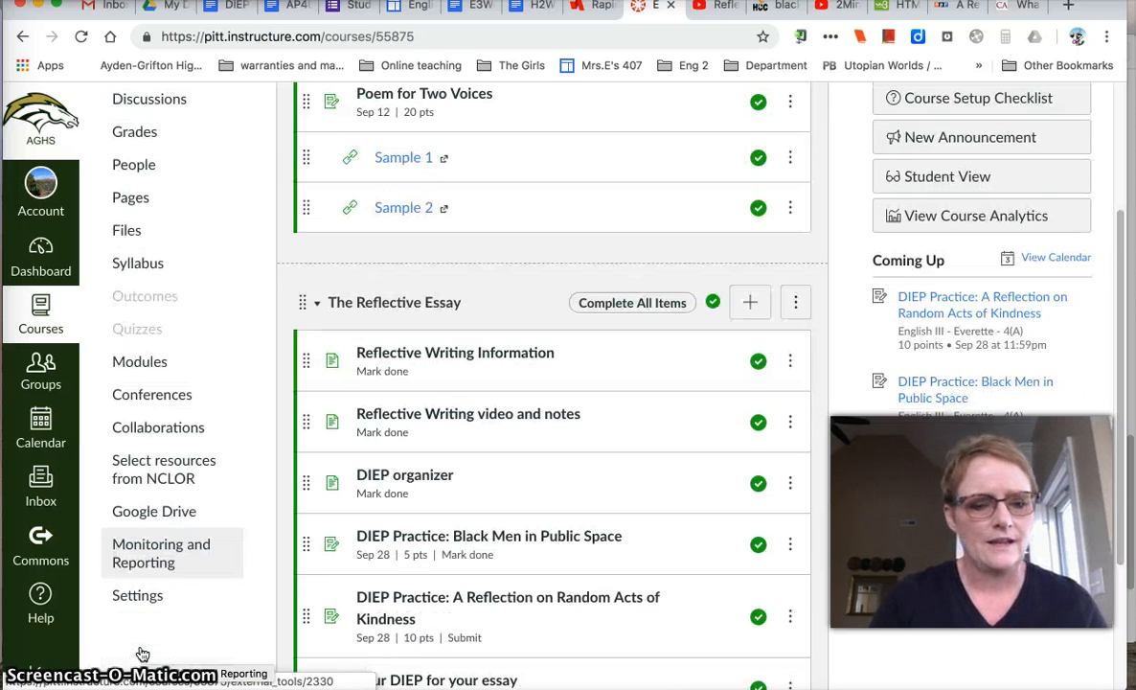
pyautogui.click(128, 593)
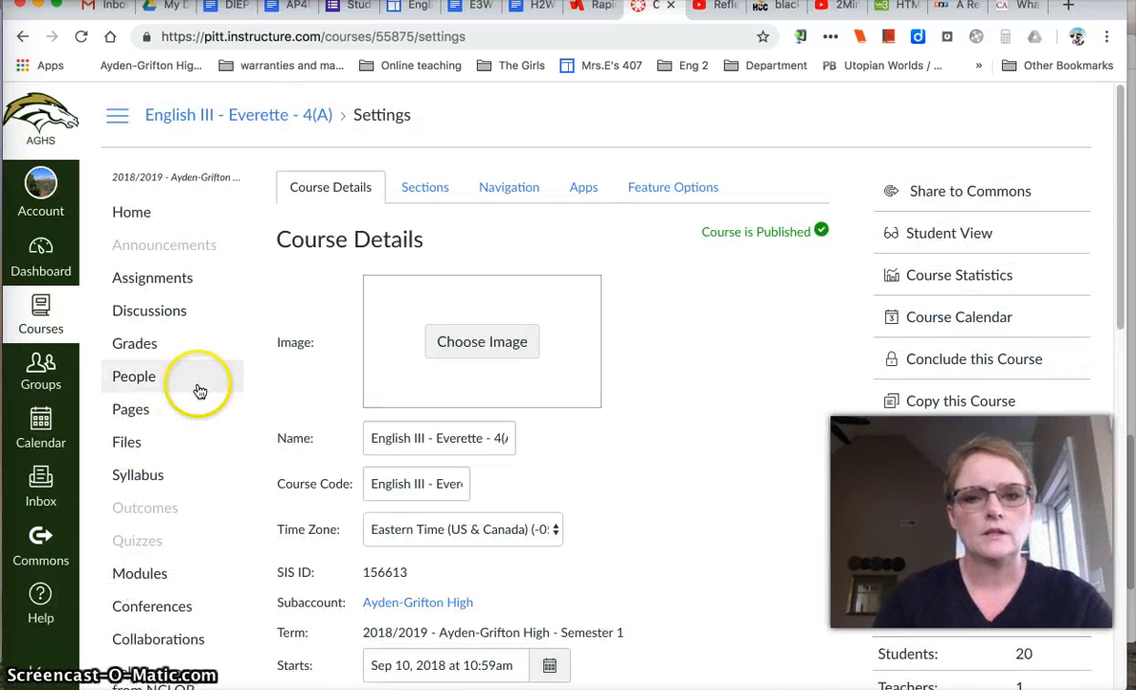
pyautogui.scroll(-3, 706, 505)
pyautogui.scroll(-5, 704, 505)
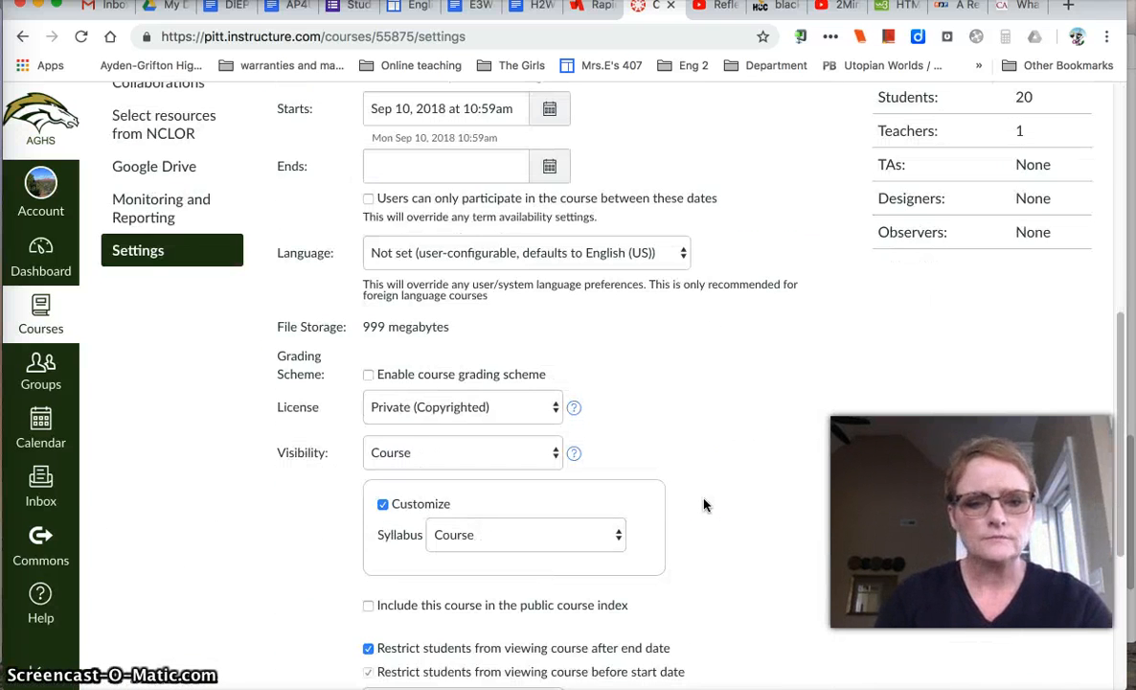
pyautogui.scroll(-4, 704, 504)
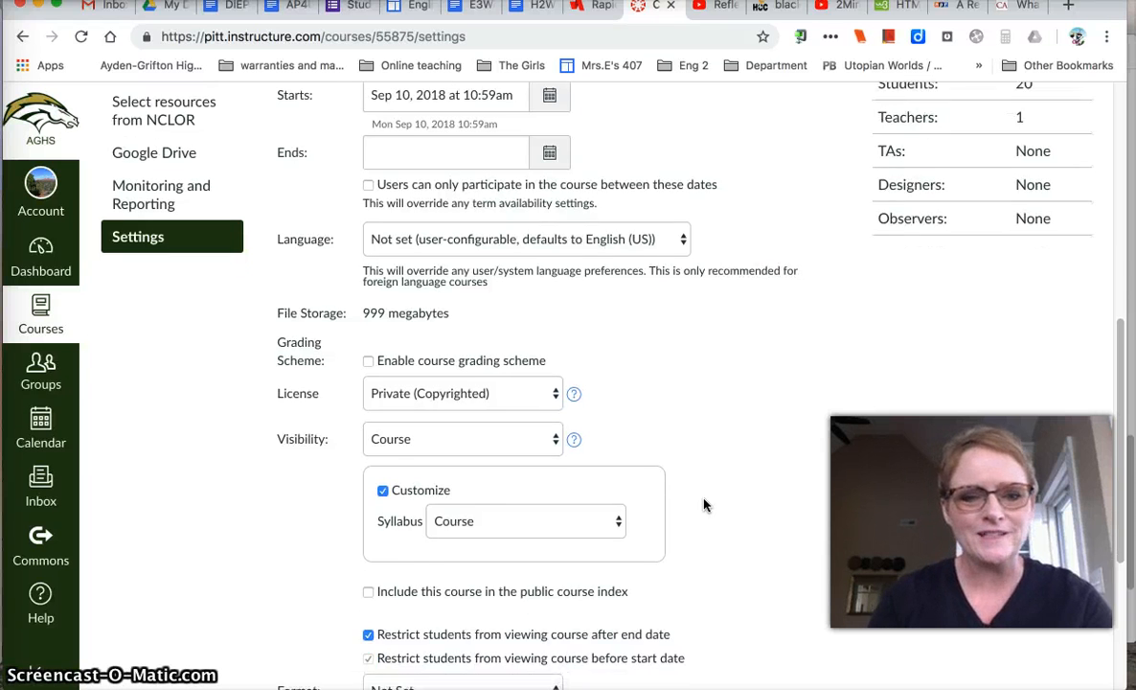
pyautogui.scroll(15, 704, 504)
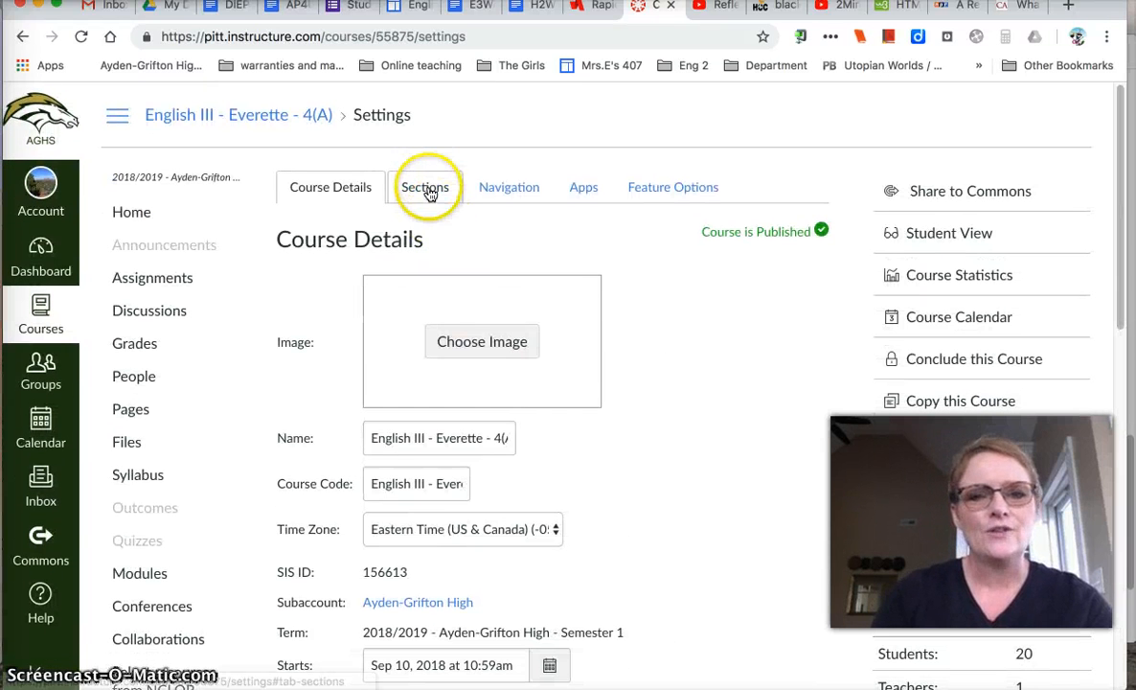
# - In the course navigation settings, hide Monitoring and Reporting, Google Drive and Select resources from NCLOR from students
pyautogui.click(426, 189)
pyautogui.click(503, 199)
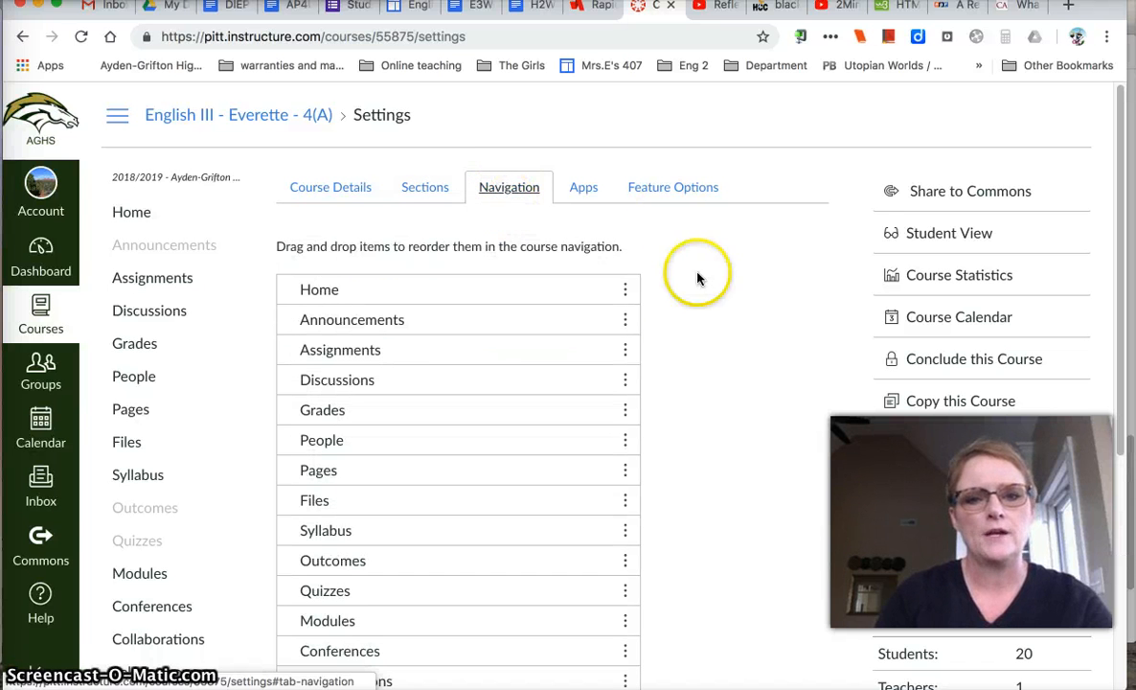
pyautogui.scroll(-3, 684, 320)
pyautogui.scroll(1, 685, 323)
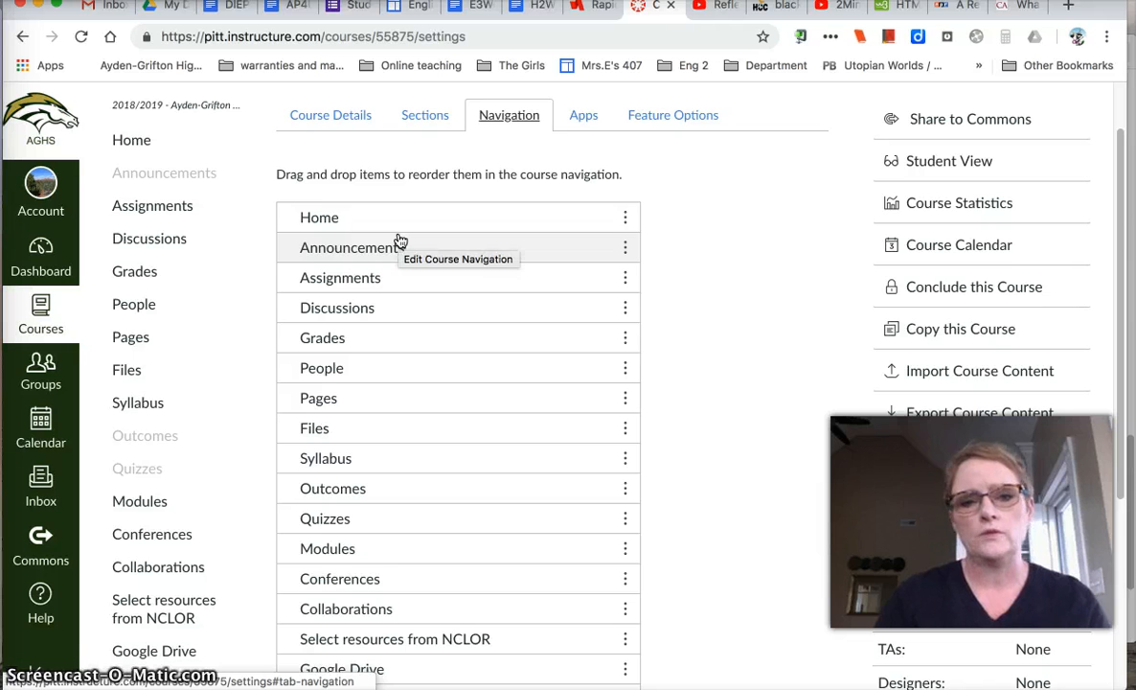
pyautogui.scroll(-3, 398, 241)
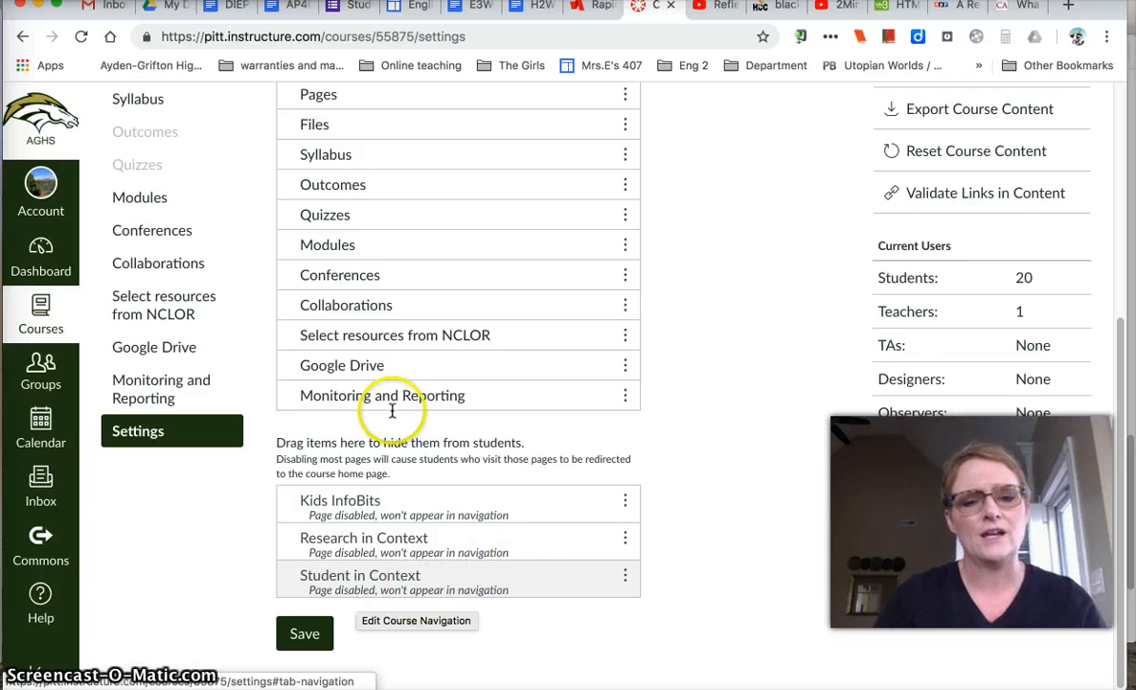
pyautogui.moveTo(359, 387); pyautogui.dragTo(361, 567)
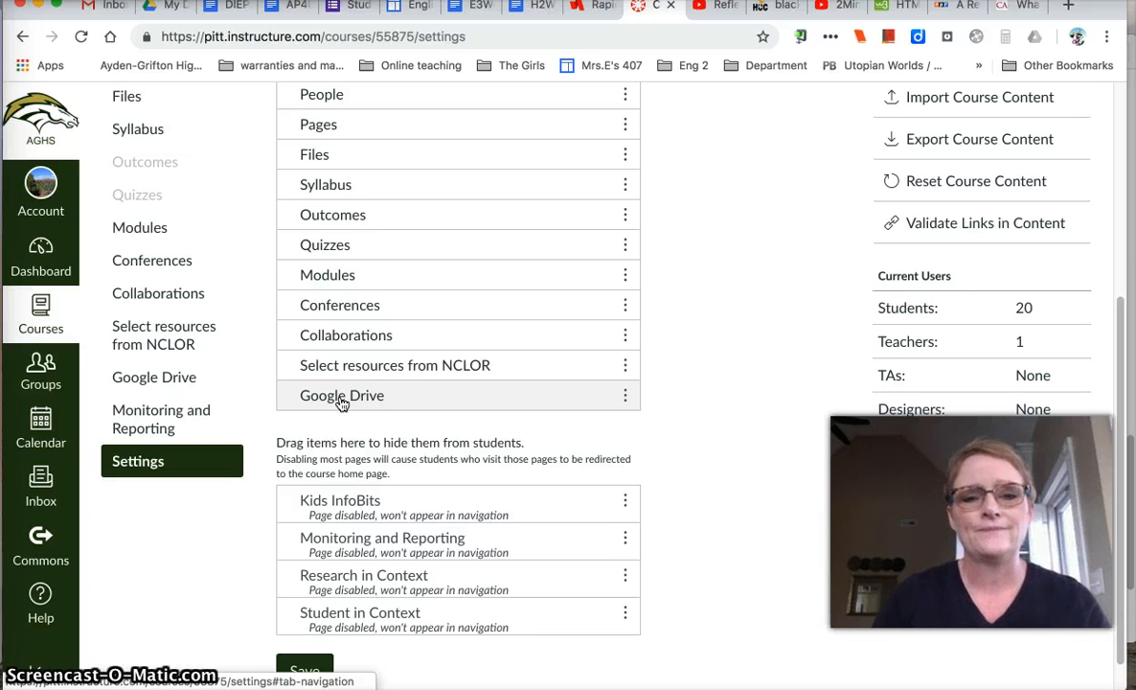
pyautogui.moveTo(341, 404); pyautogui.dragTo(367, 530)
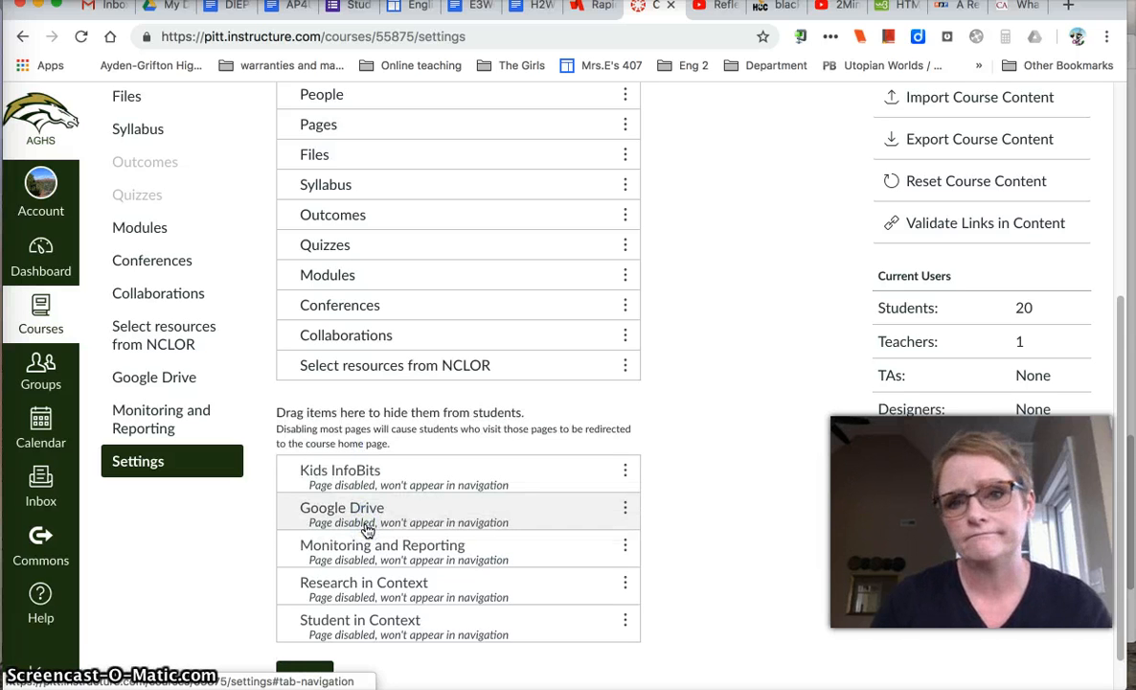
pyautogui.moveTo(383, 366); pyautogui.dragTo(367, 558)
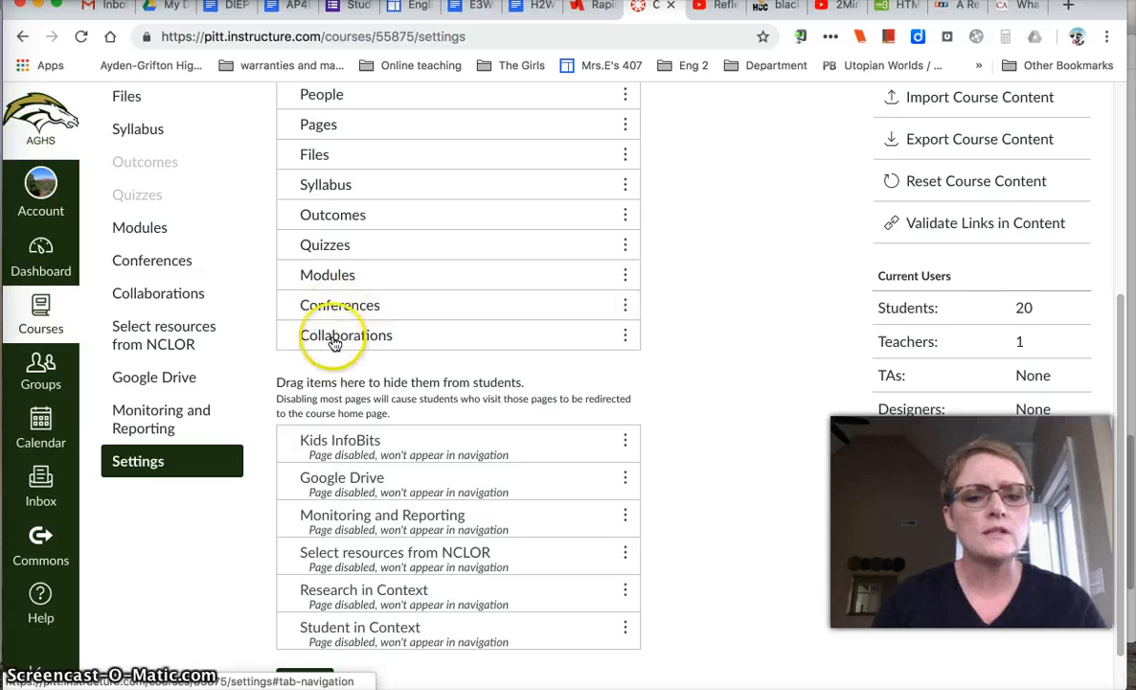
# - Hide Collaborations, Conferences, Outcomes, Quizzes and Files from students in the course navigation
pyautogui.moveTo(333, 343); pyautogui.dragTo(345, 514)
pyautogui.moveTo(332, 306); pyautogui.dragTo(340, 481)
pyautogui.moveTo(337, 230); pyautogui.dragTo(364, 502)
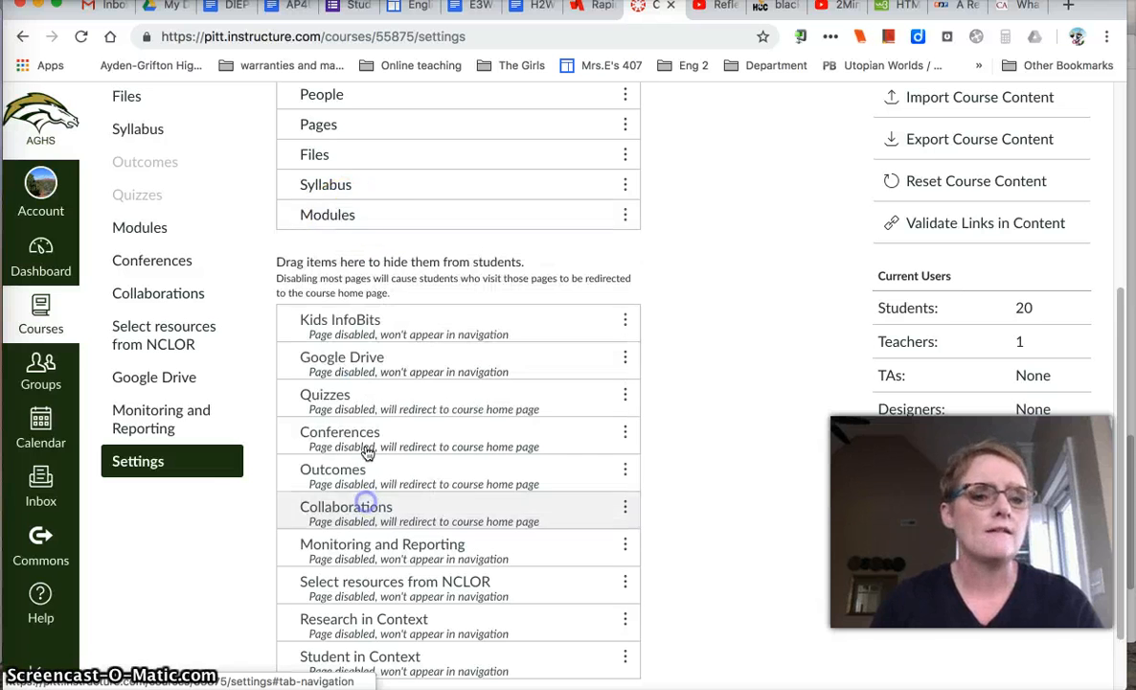
pyautogui.click(320, 160)
pyautogui.moveTo(319, 160); pyautogui.dragTo(336, 371)
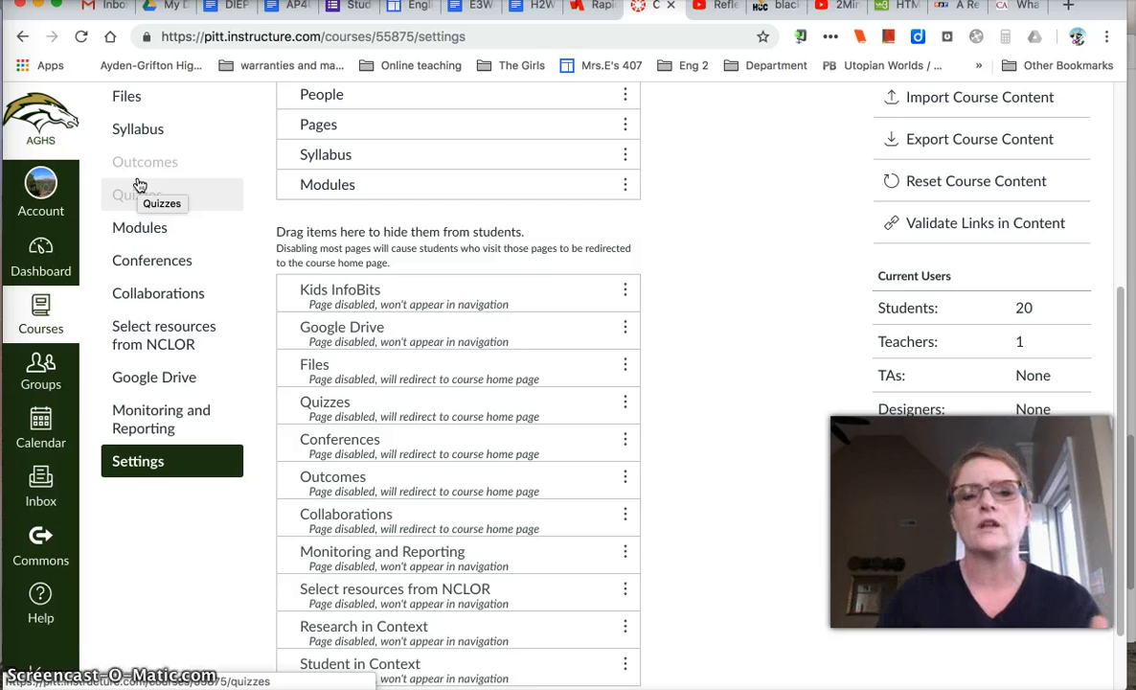
# - Hide Assignments, Announcements, People and Pages from students in the course navigation and save the navigation settings
pyautogui.scroll(2, 139, 185)
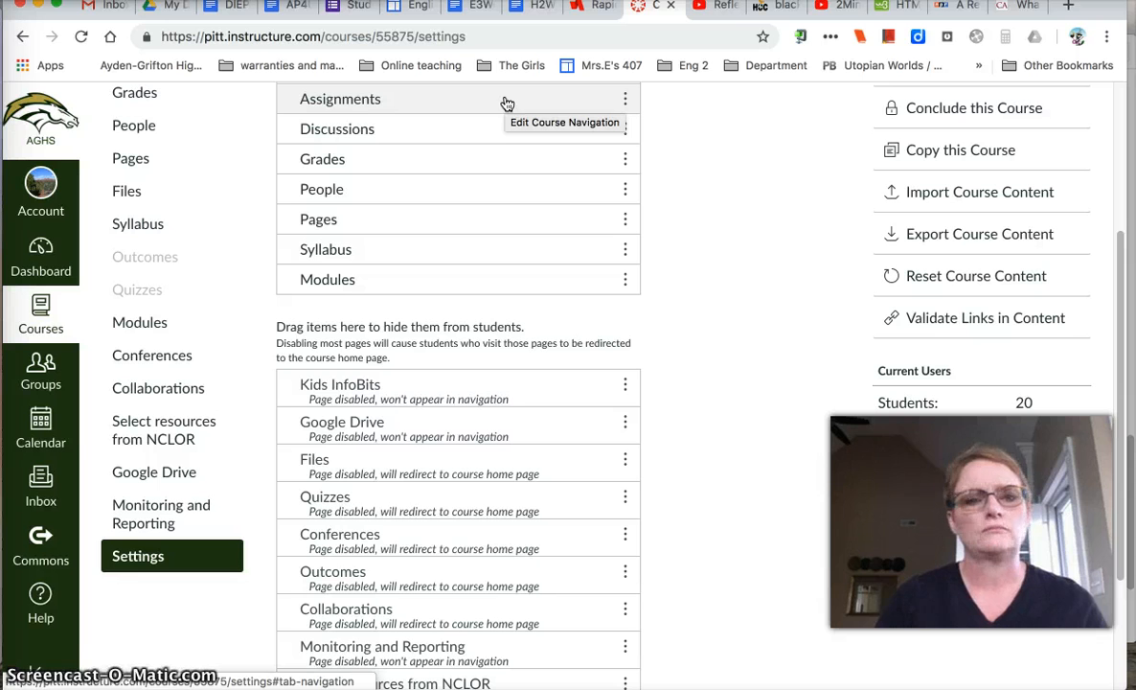
pyautogui.scroll(1, 342, 137)
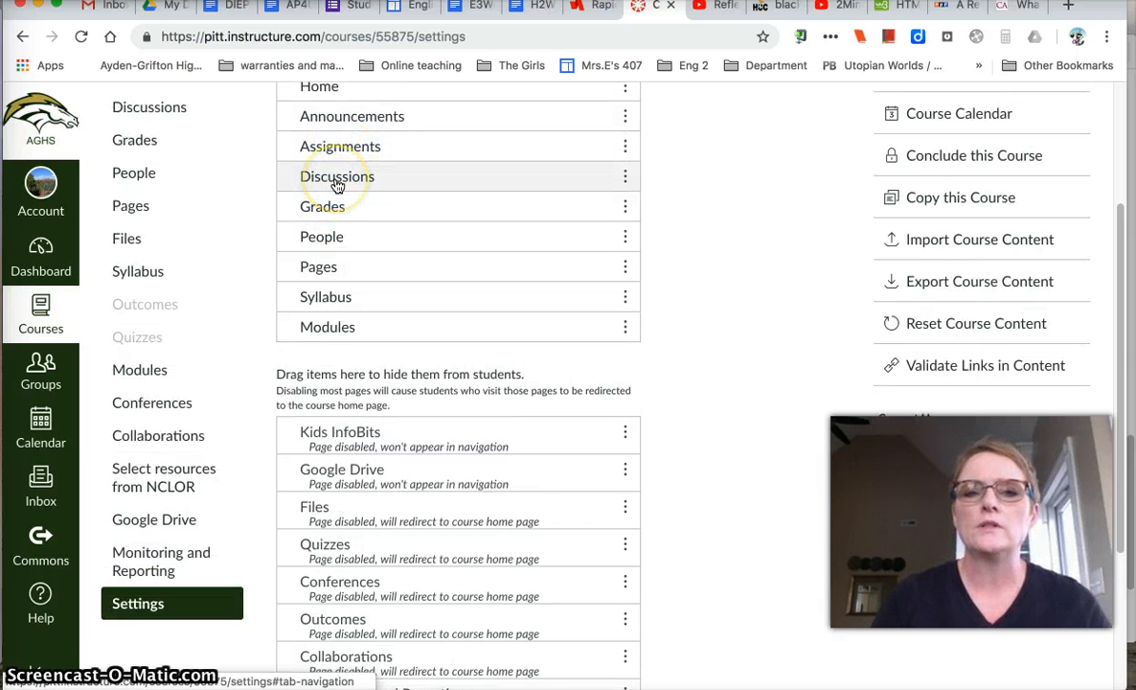
pyautogui.moveTo(333, 145); pyautogui.dragTo(368, 521)
pyautogui.moveTo(342, 125); pyautogui.dragTo(356, 560)
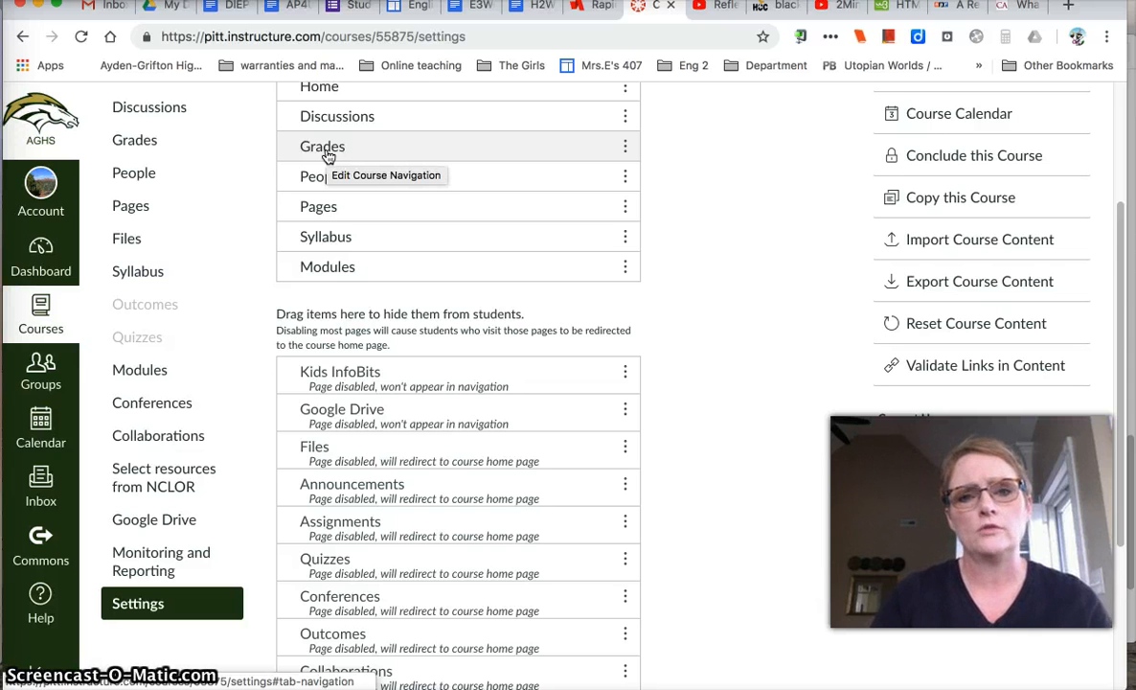
pyautogui.moveTo(344, 174); pyautogui.dragTo(357, 496)
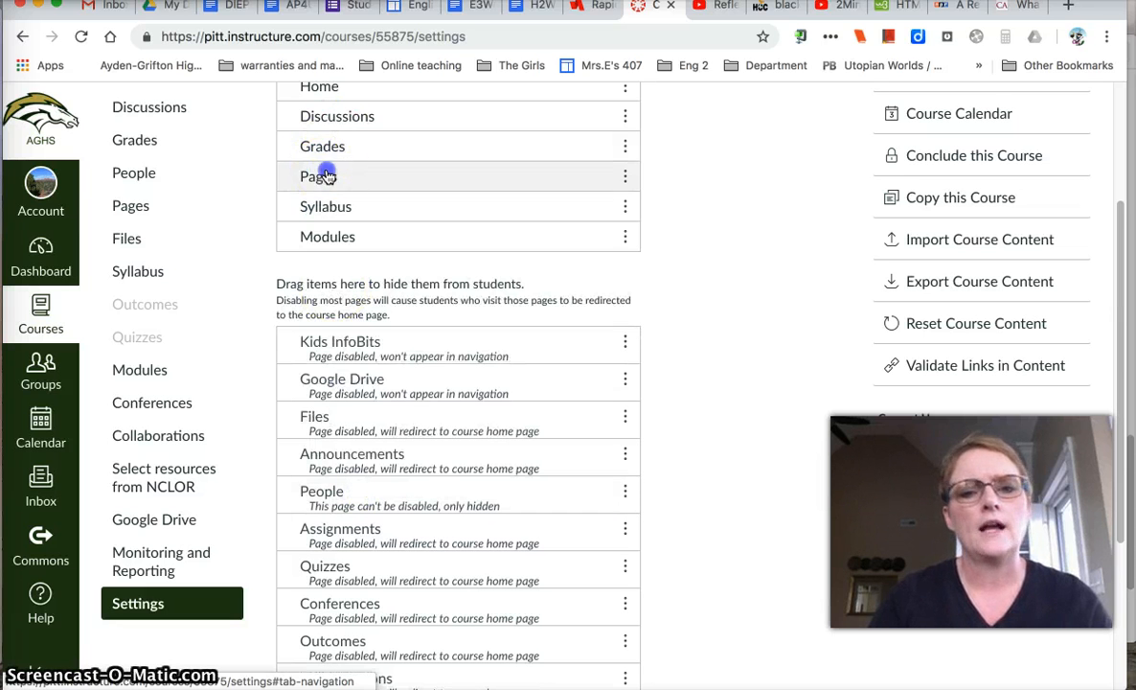
pyautogui.moveTo(326, 175); pyautogui.dragTo(355, 474)
pyautogui.scroll(3, 433, 325)
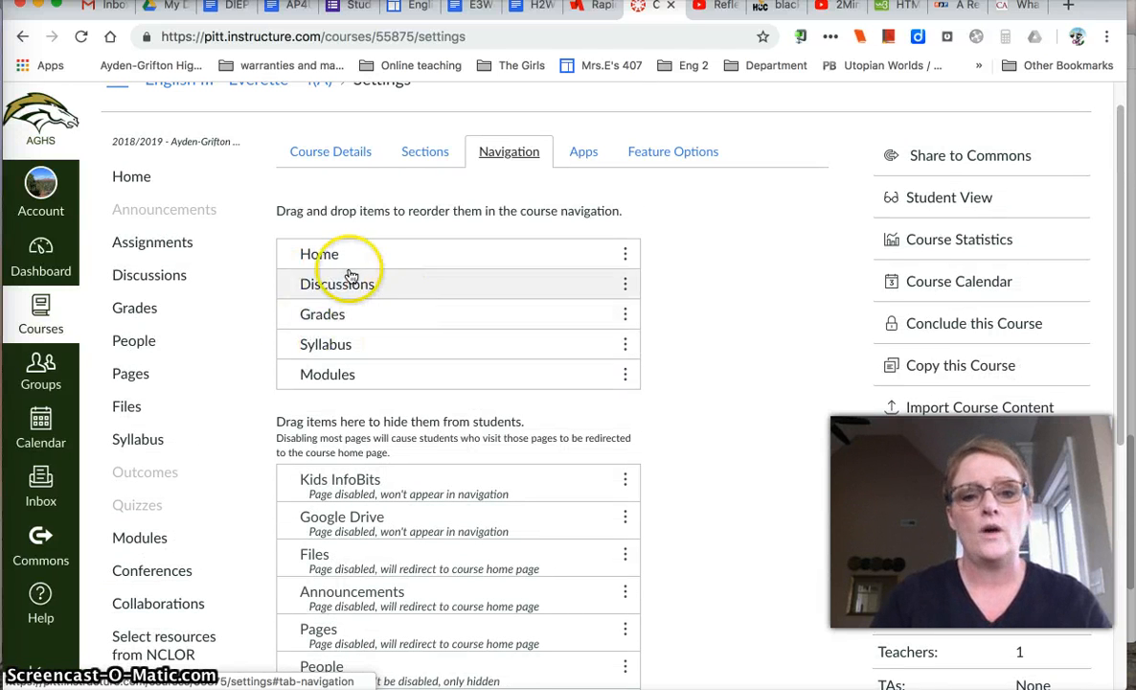
pyautogui.scroll(-5, 764, 446)
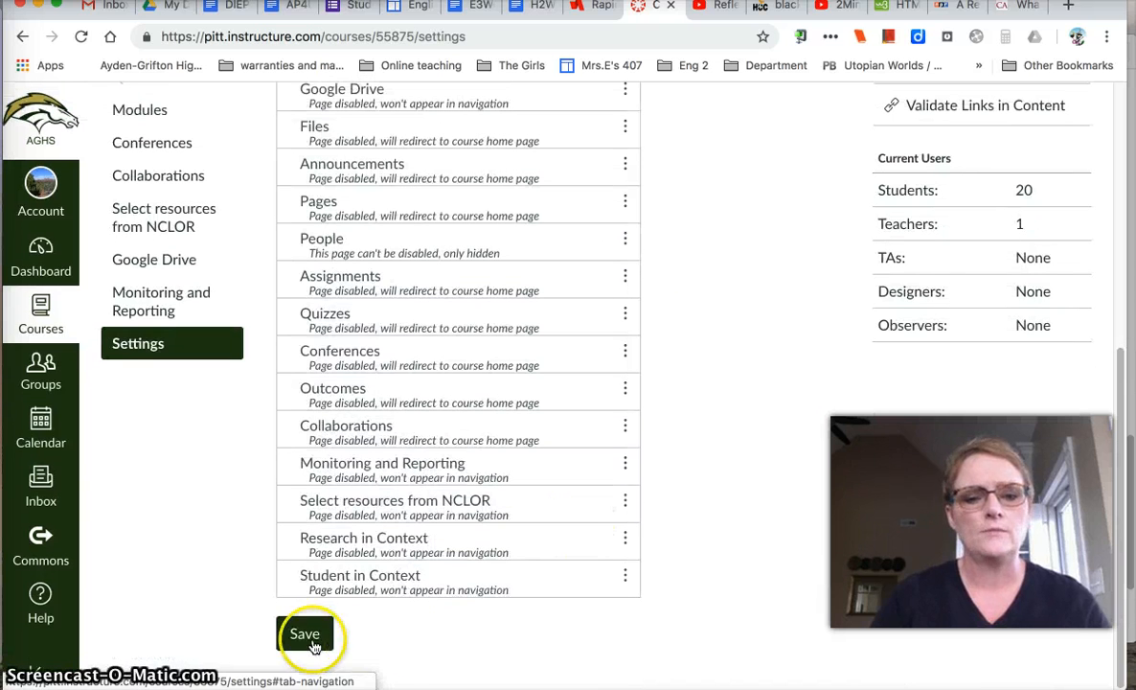
pyautogui.click(304, 635)
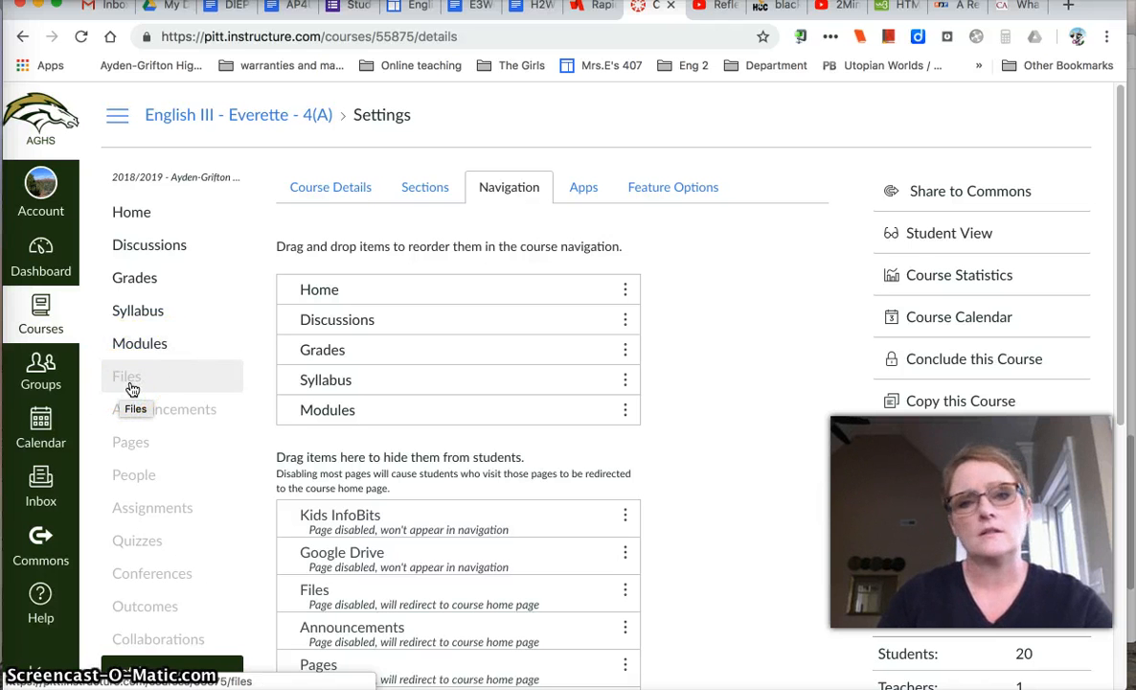
# - Open the hidden Files page as the teacher and return to the course home page
pyautogui.click(132, 389)
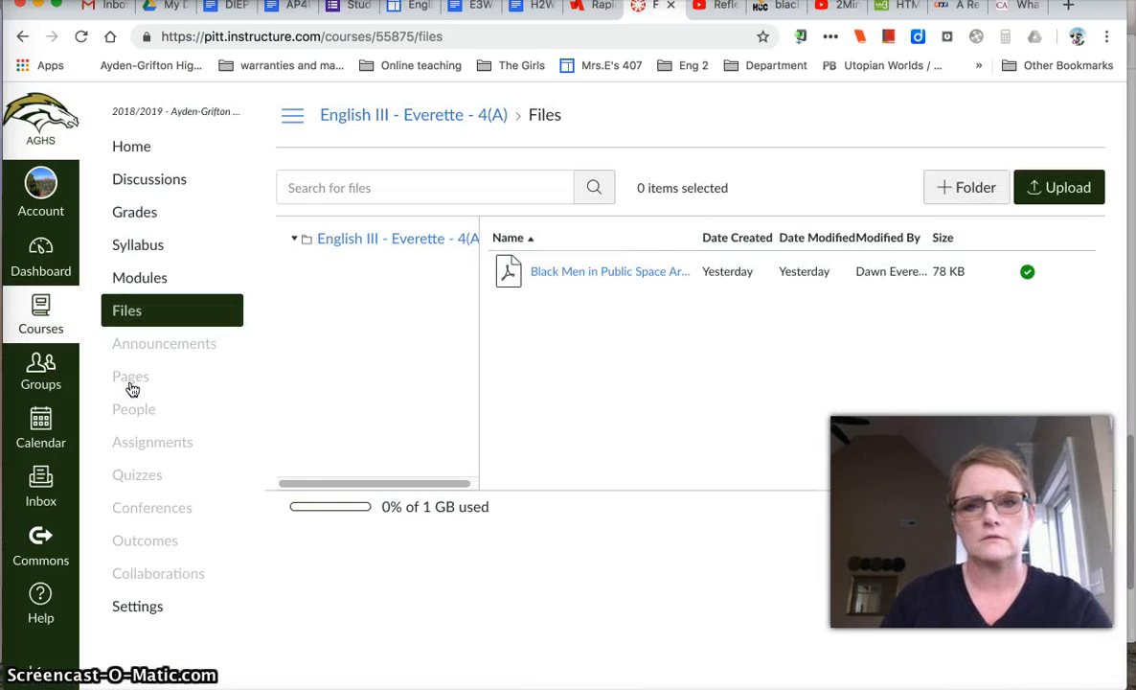
pyautogui.click(130, 161)
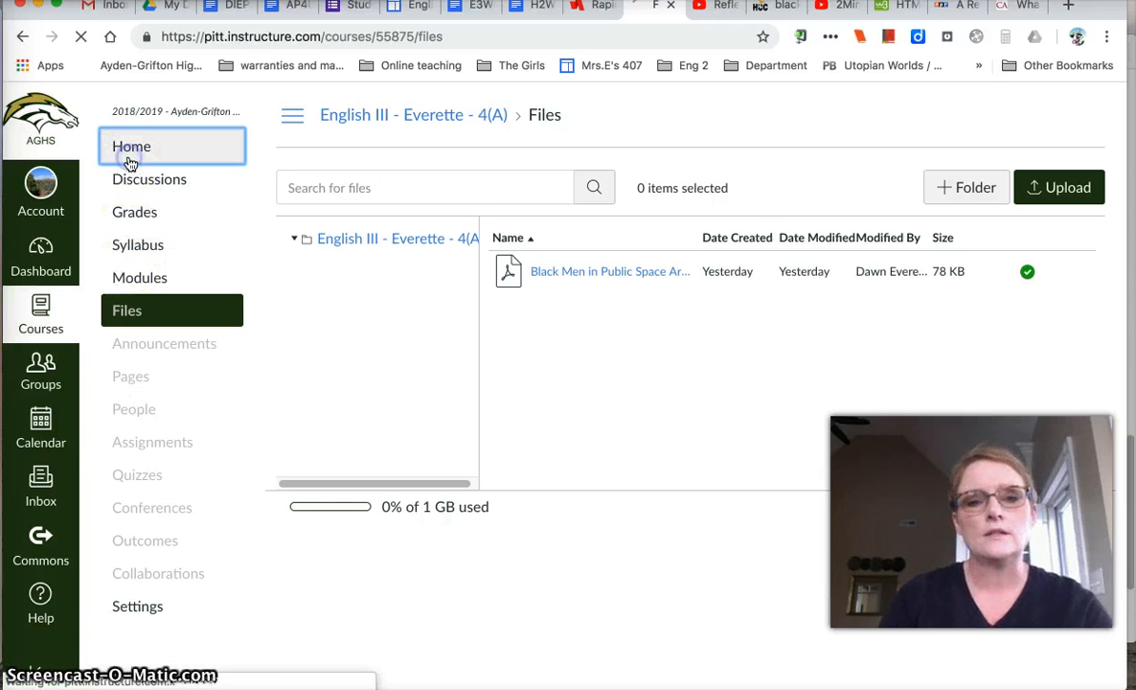
# - Enter Student View from the course settings, examine the course navigation as students see it, and leave Student View
pyautogui.scroll(-3, 144, 598)
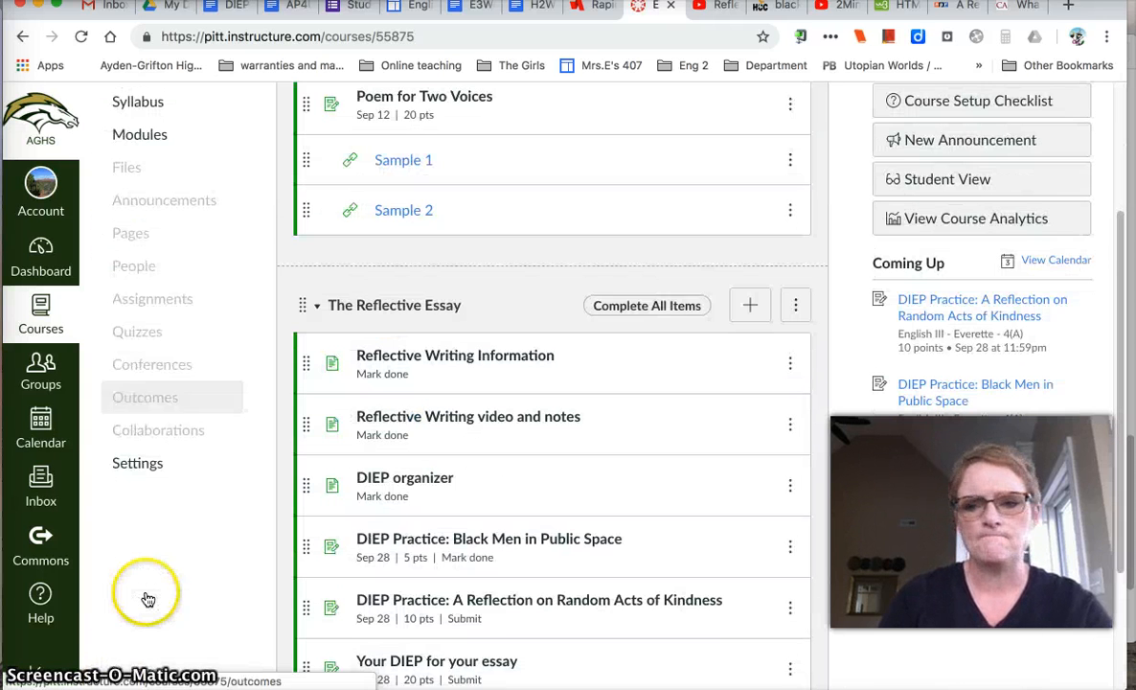
pyautogui.click(134, 463)
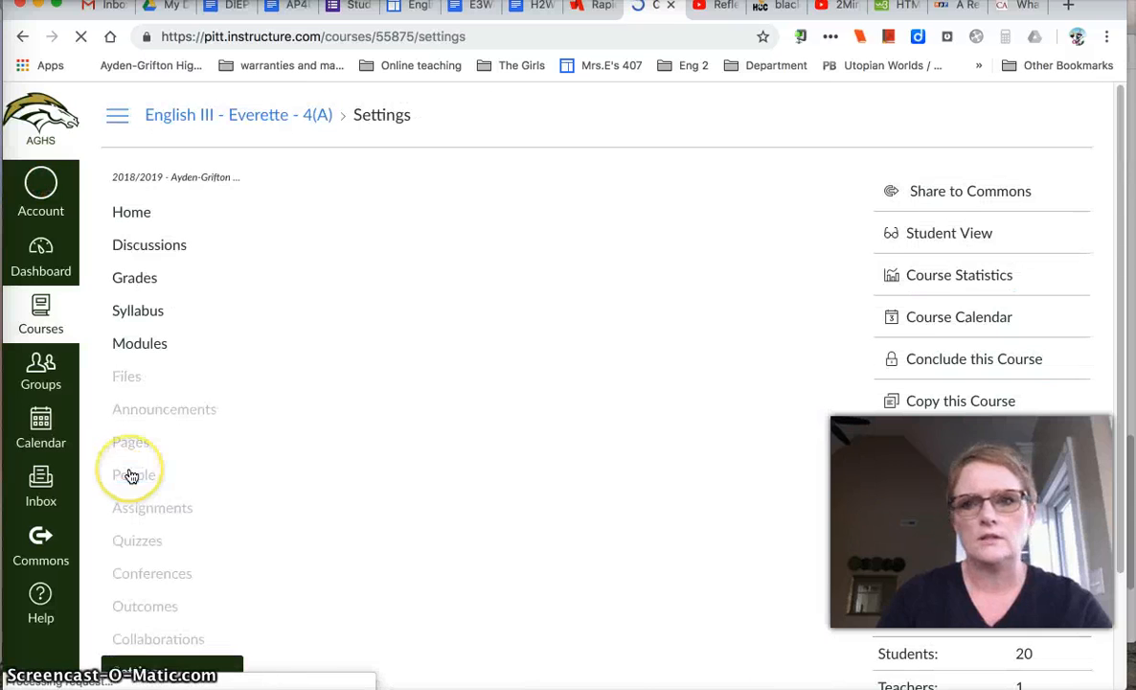
pyautogui.click(913, 240)
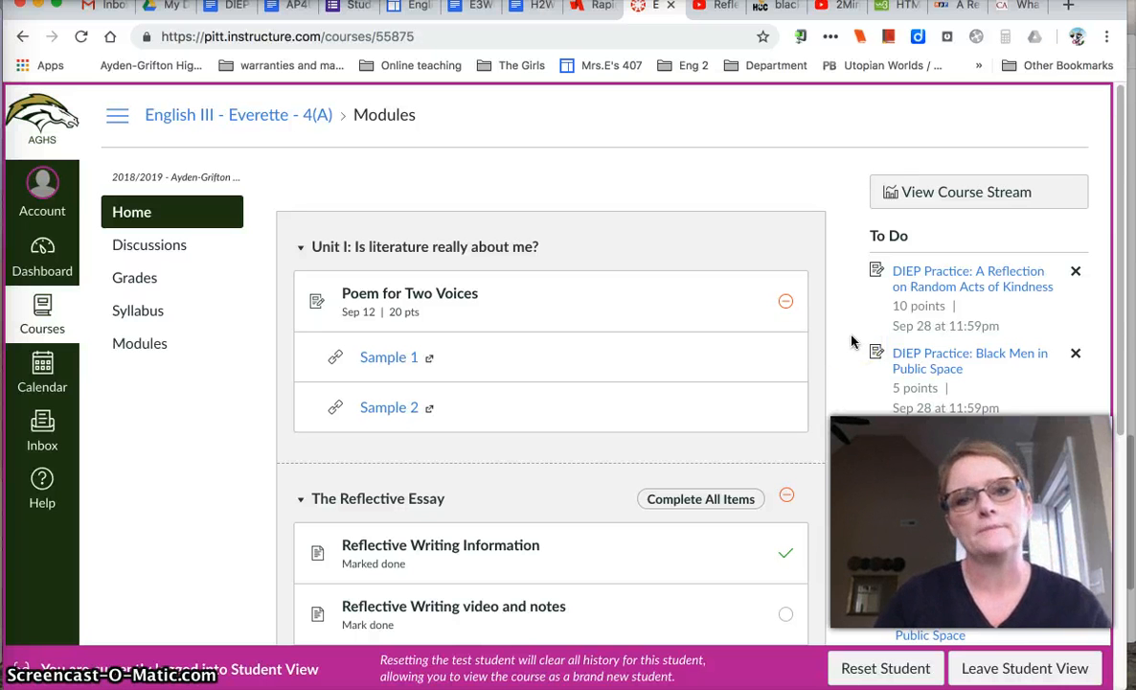
pyautogui.click(980, 675)
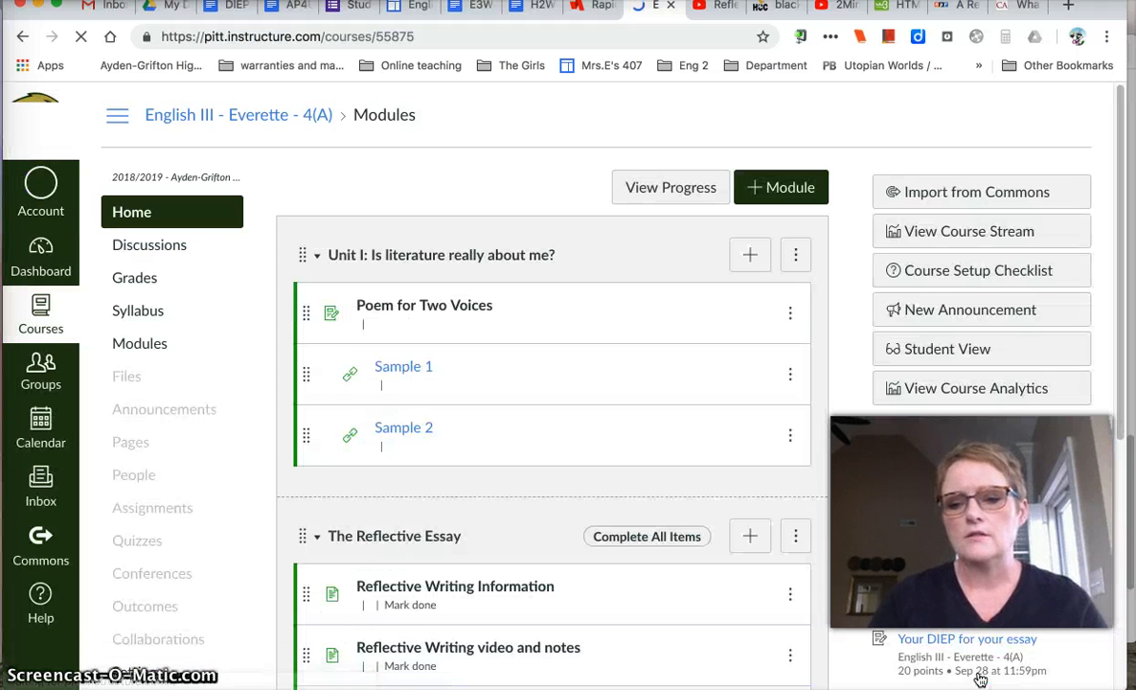